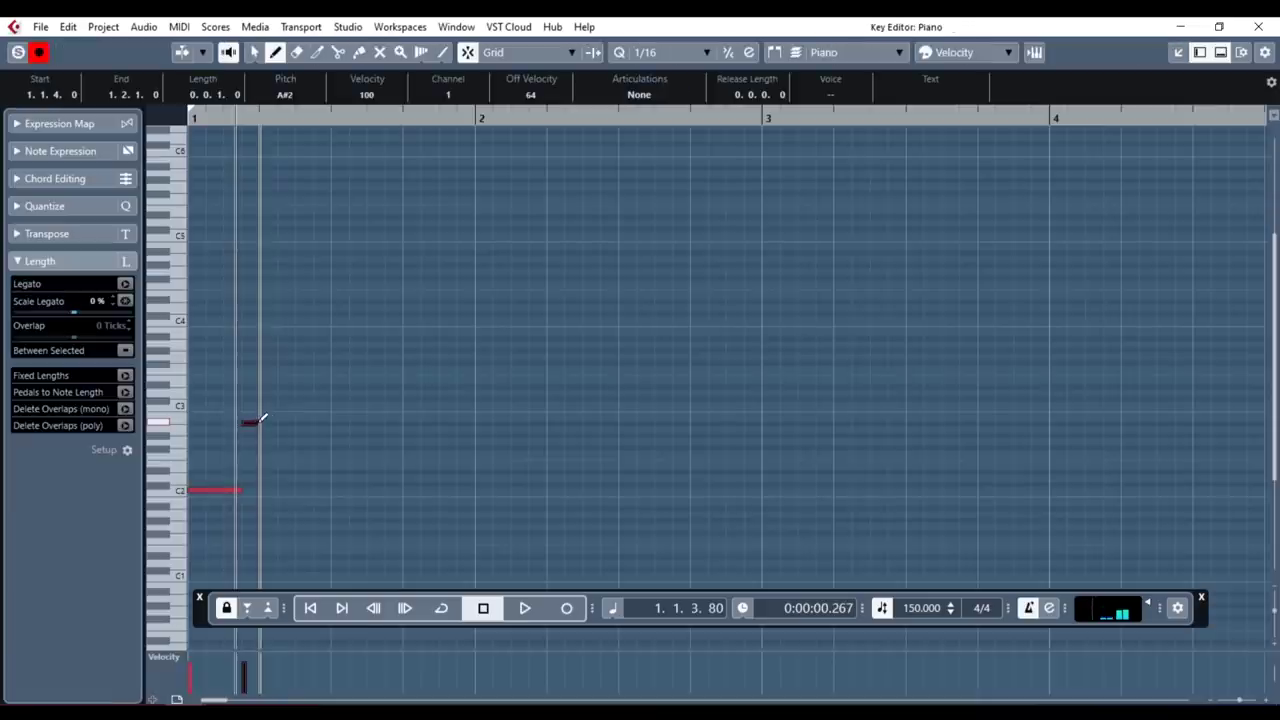
# Draw an A#2 note at 1.1.4 in the piano part and play back the opening chord pattern
pyautogui.moveTo(243, 422); pyautogui.dragTo(277, 423)
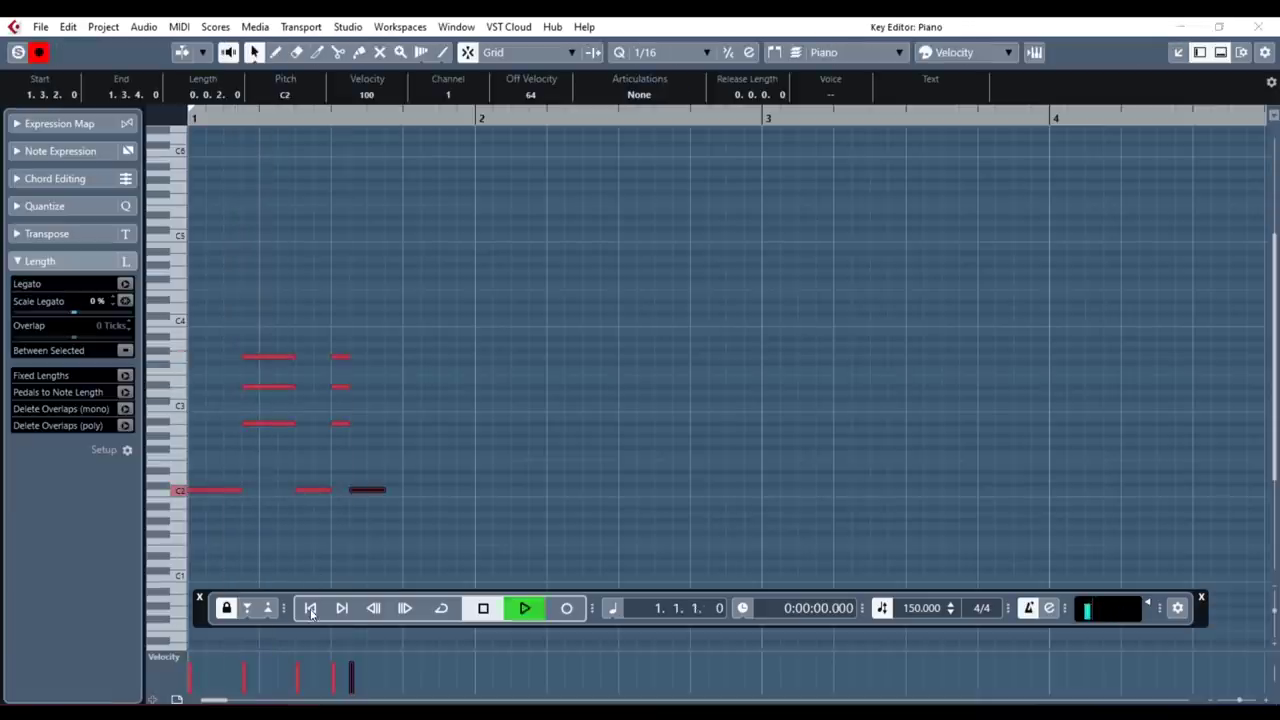
pyautogui.press('space')
pyautogui.click(288, 49)
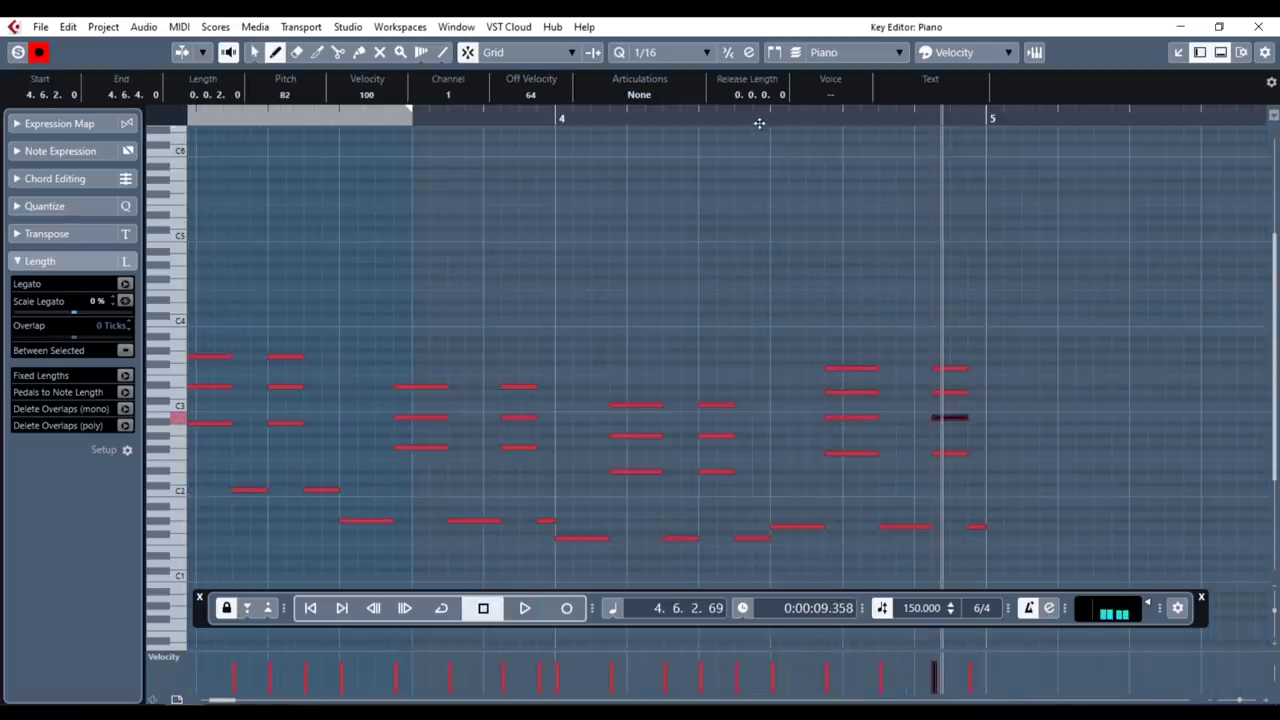
# Play back the piano chord progression and the drum pattern to check how they sound
pyautogui.press('space')
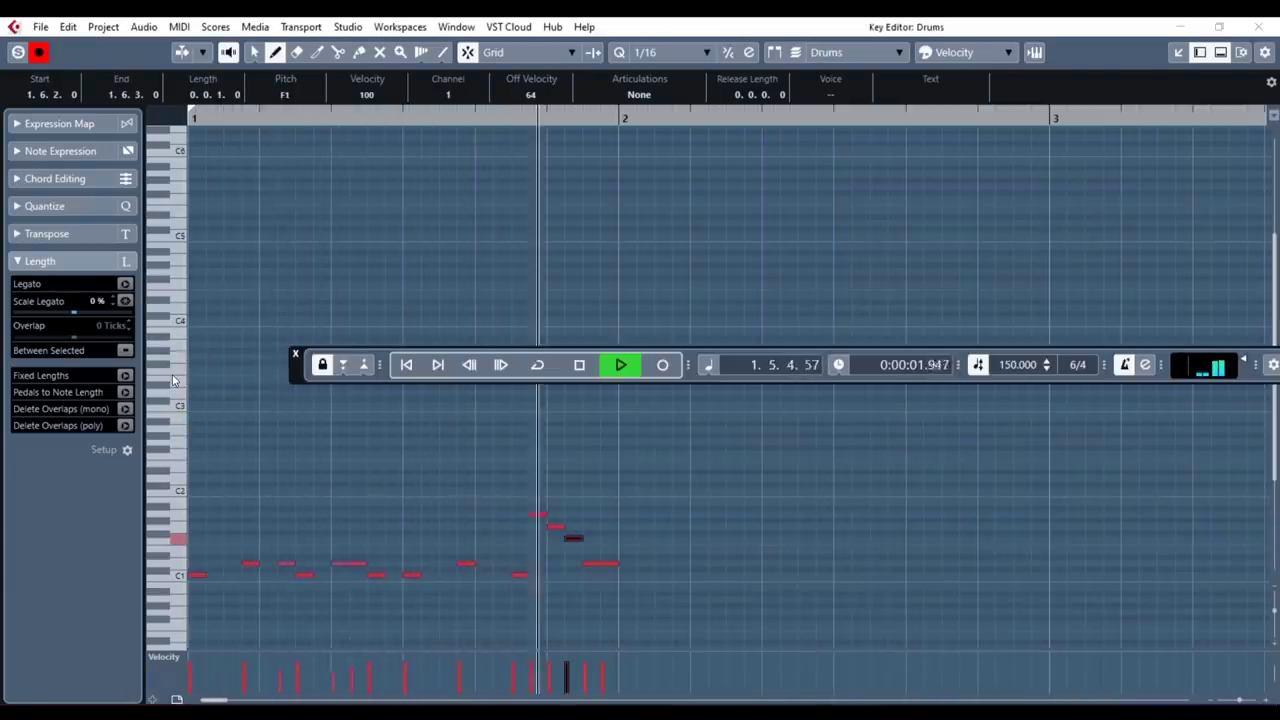
pyautogui.press('space')
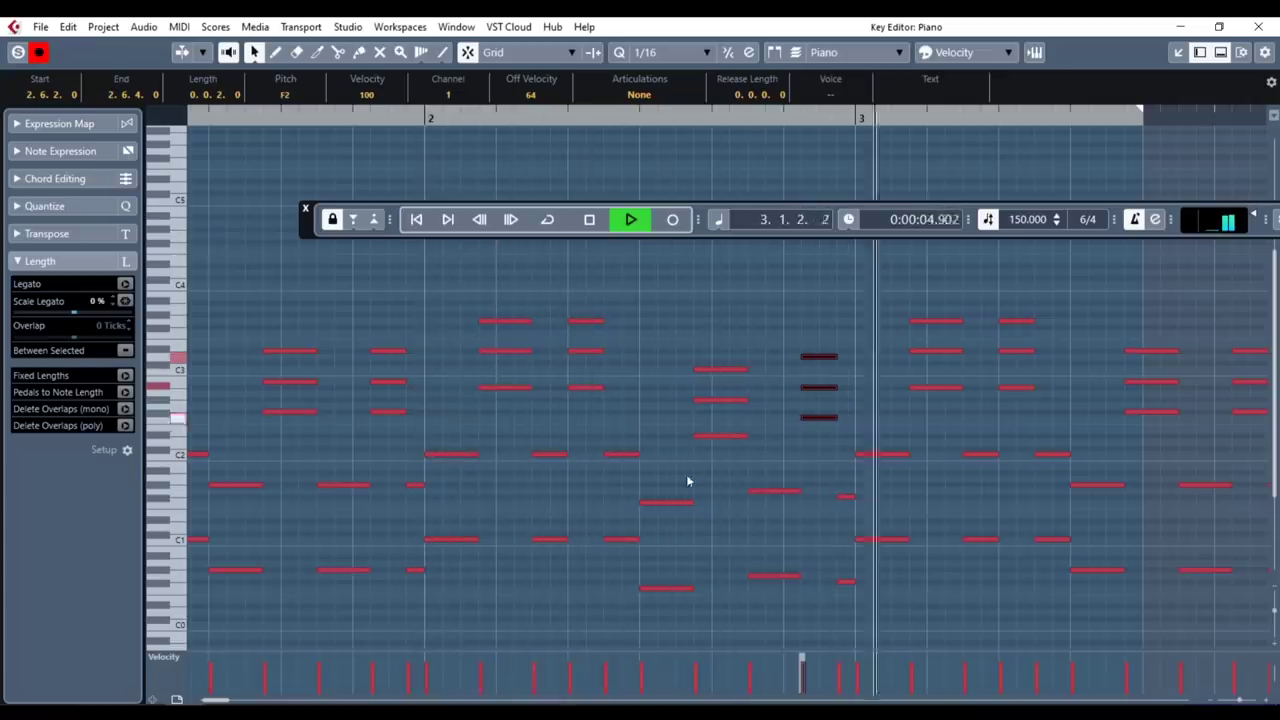
# Copy the Piano part from bar 1 onto the Double Basses and Choir tracks
pyautogui.moveTo(838, 476); pyautogui.dragTo(837, 620)
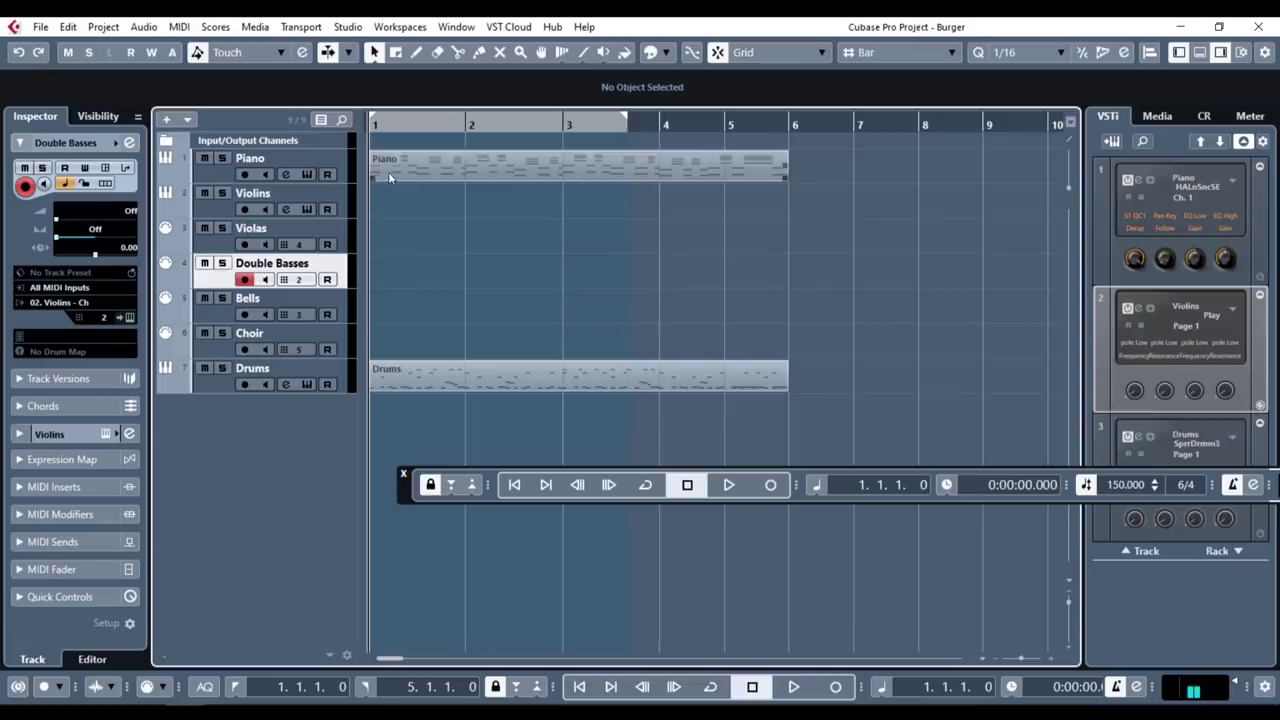
pyautogui.click(390, 177)
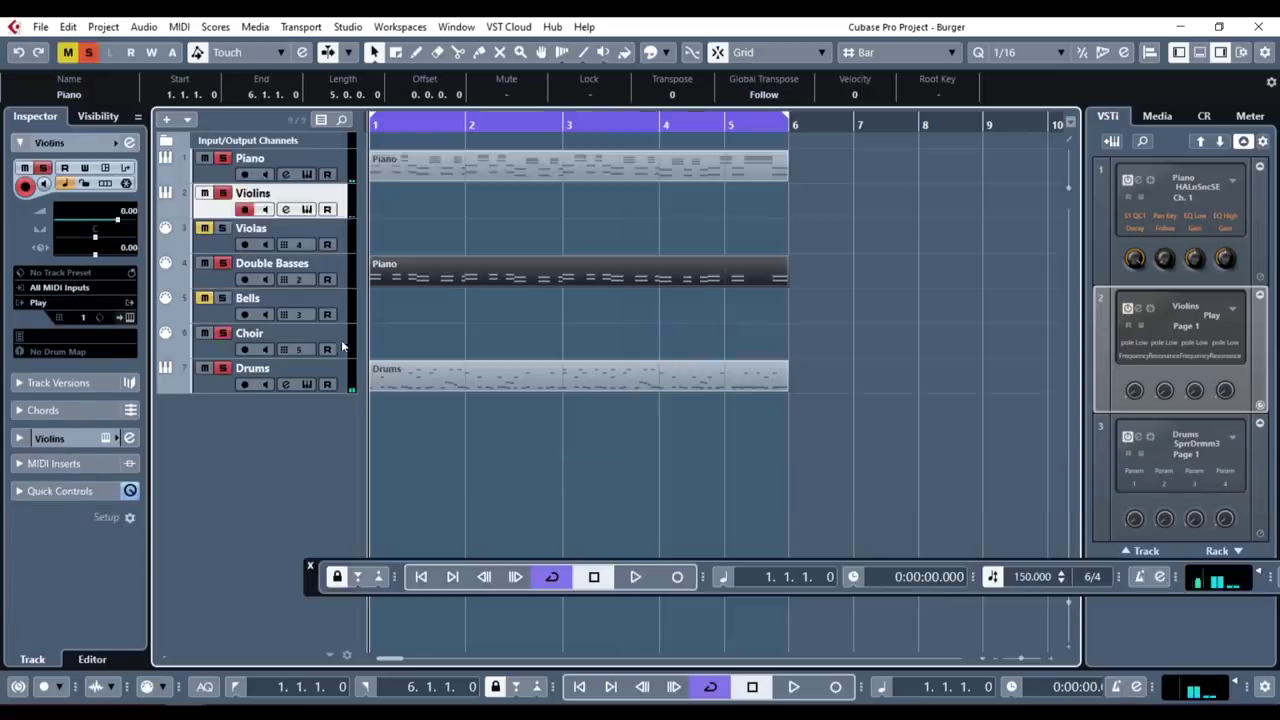
pyautogui.click(250, 333)
pyautogui.click(397, 171)
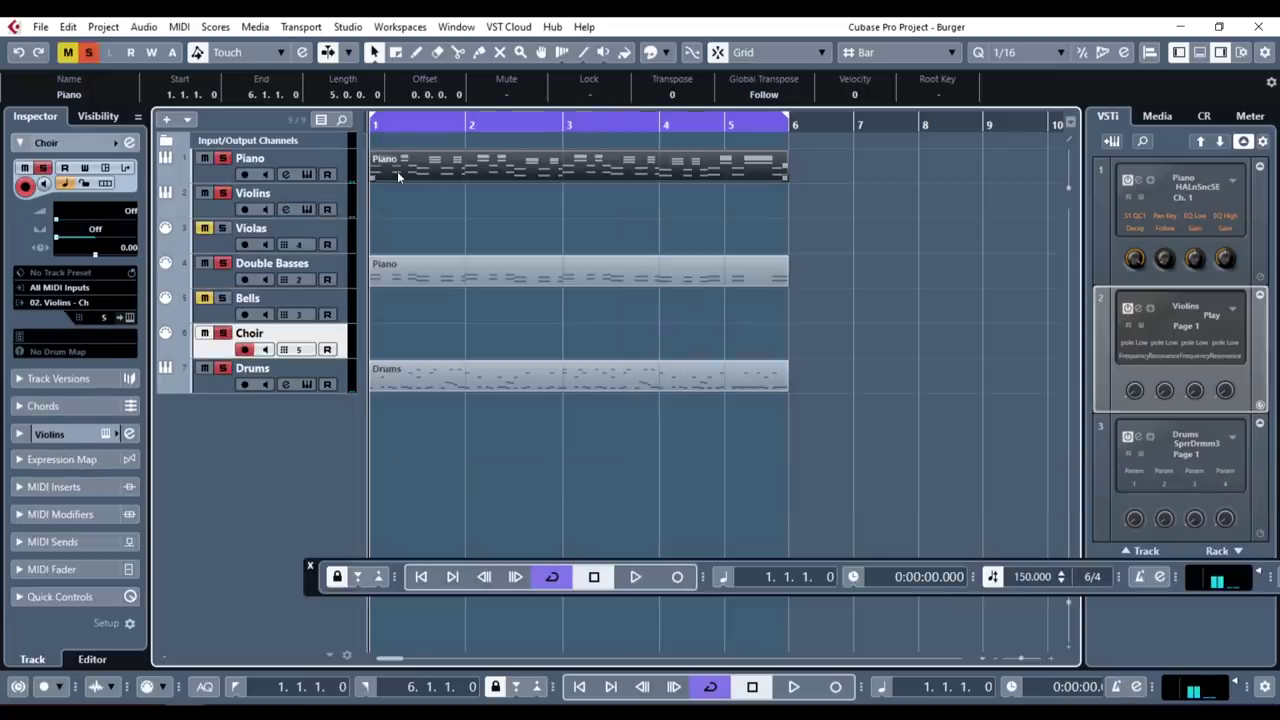
pyautogui.hotkey('ctrl', 'v')
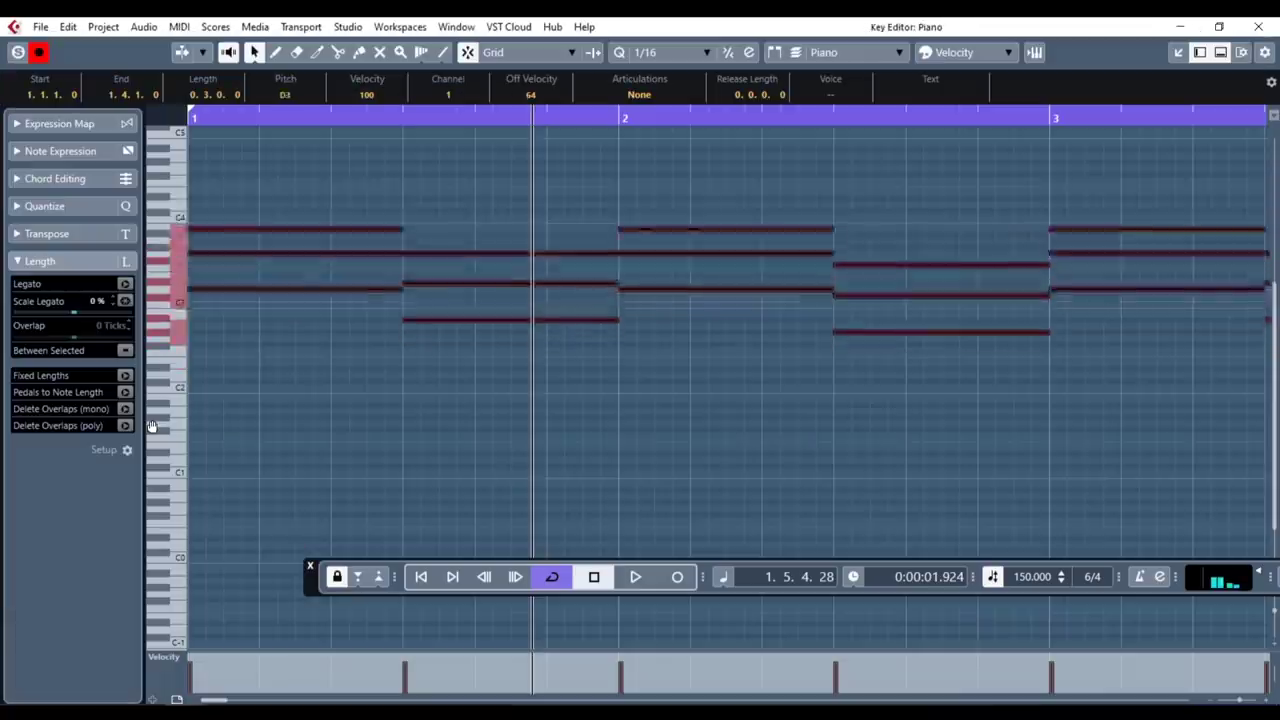
# Transpose all the selected sustained chord notes up eight semitones, so the first selected note becomes A#3
pyautogui.press('Up')
pyautogui.press('Up')
pyautogui.press('Up')
pyautogui.press('Up')
pyautogui.press('Up')
pyautogui.press('Up')
pyautogui.press('Up')
pyautogui.press('Up')
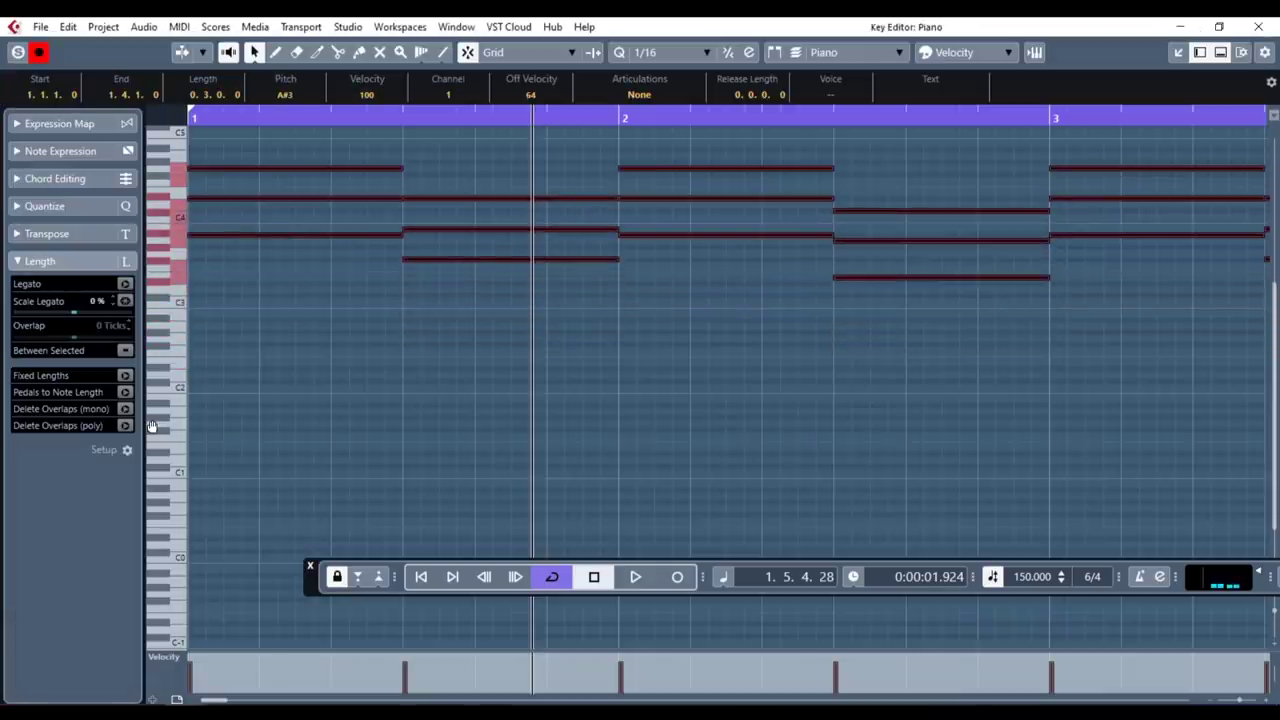
# Play back the transposed sustained chords and open the Violins track's instrument
pyautogui.press('space')
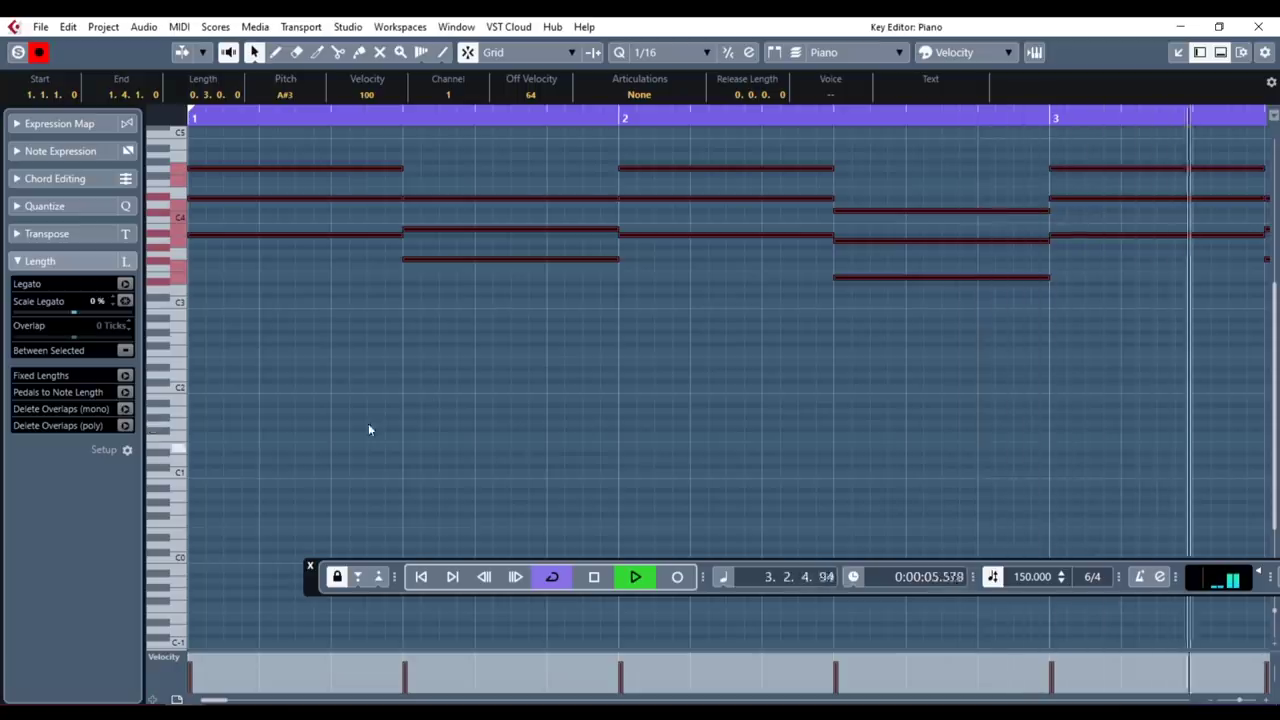
pyautogui.press('space')
pyautogui.press('8')
pyautogui.press('Right')
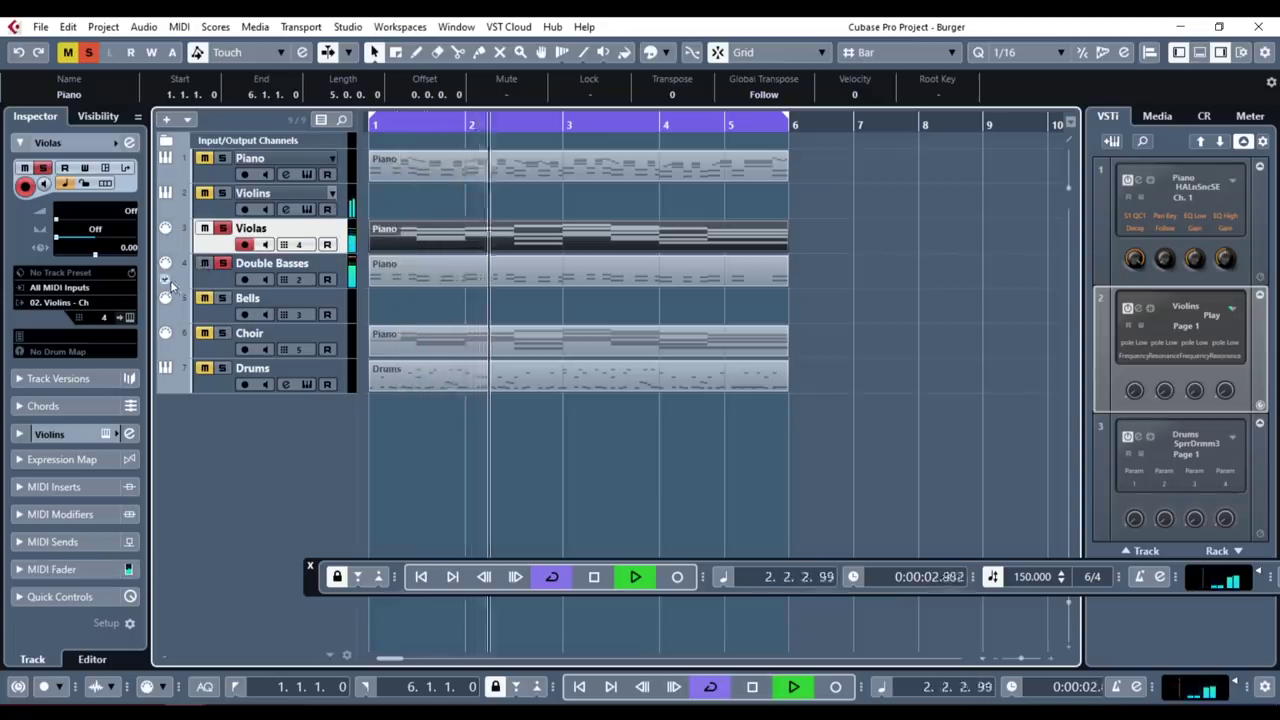
pyautogui.click(307, 209)
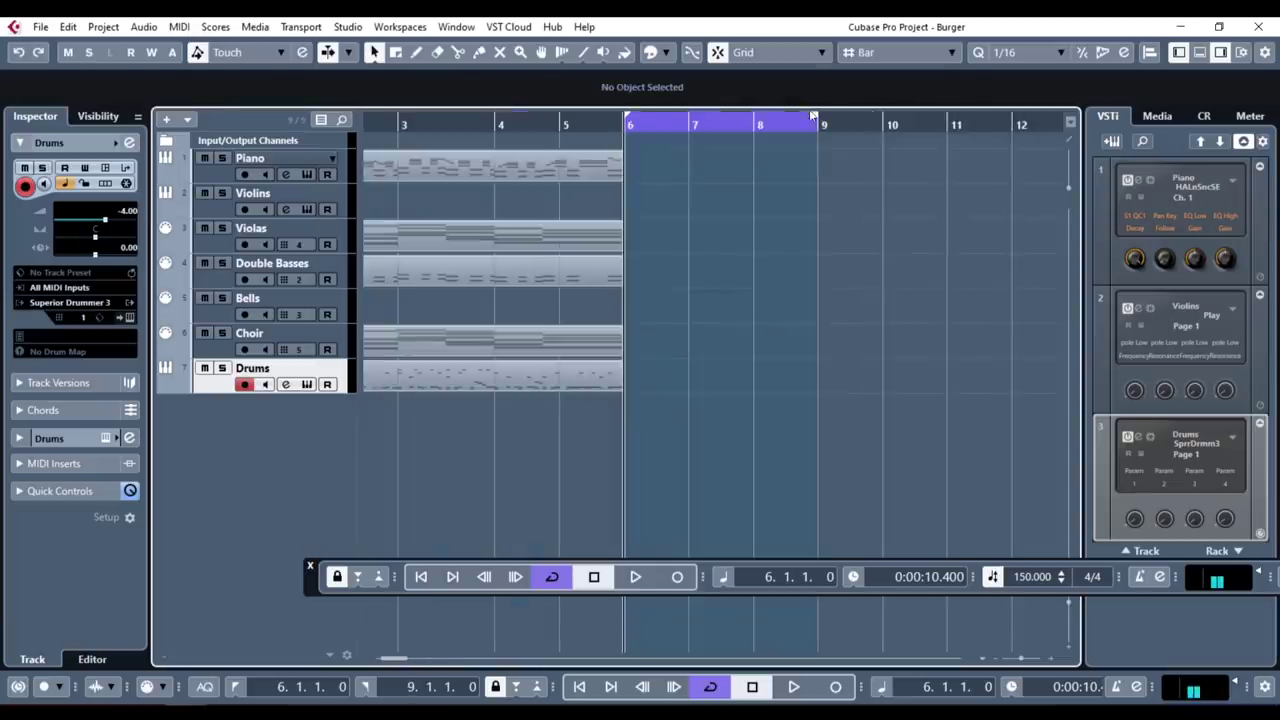
# Extend the cycle range starting at bar 6 so it ends at bar 10, and start playback
pyautogui.moveTo(816, 116); pyautogui.dragTo(856, 110)
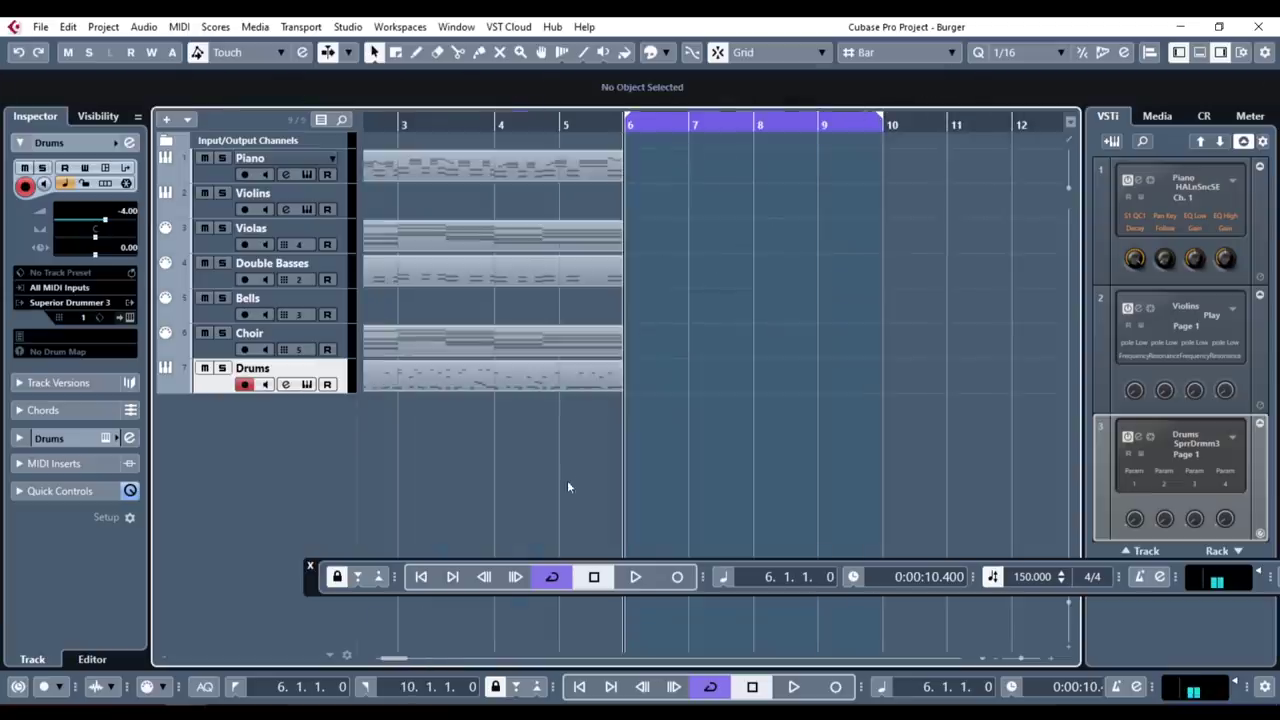
pyautogui.press('space')
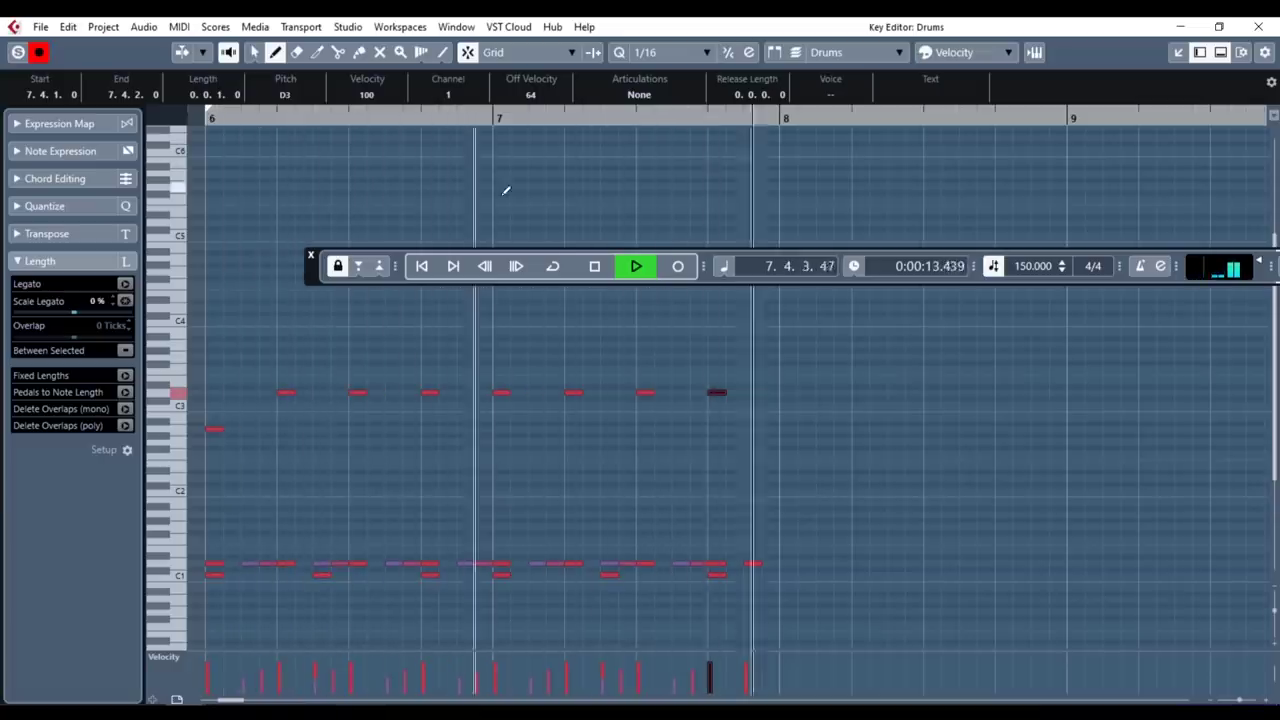
# Stop playback and paste the copied drum pattern at bar 8 of the Drums part
pyautogui.press('space')
pyautogui.click(788, 118)
pyautogui.hotkey('ctrl', 'v')
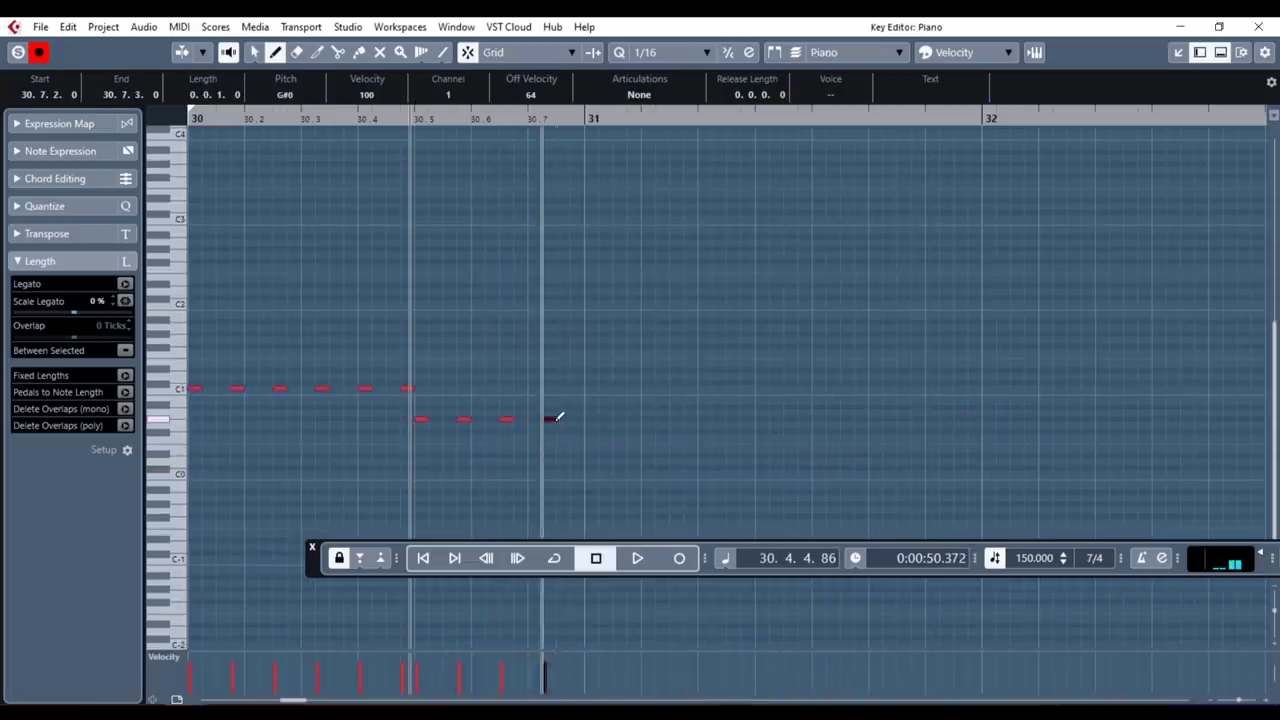
# Rewind playback to check the notes from bar 30 and close the Violas key editor
pyautogui.click(486, 558)
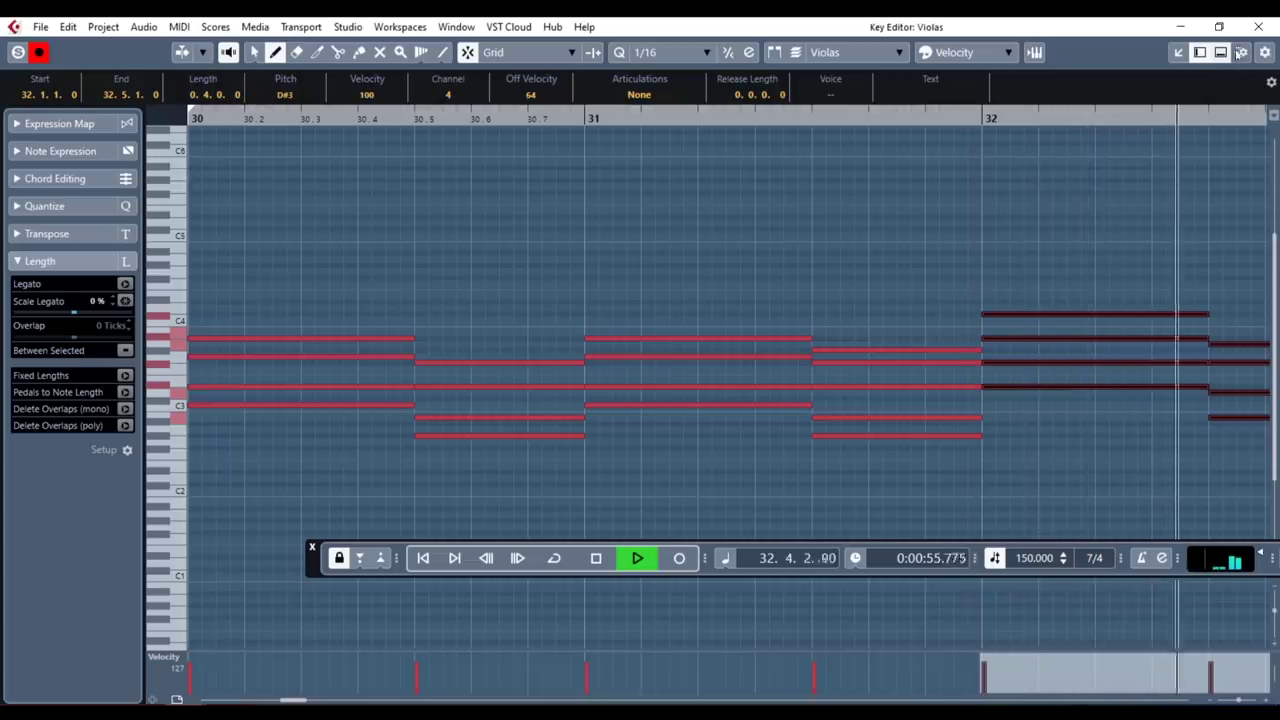
pyautogui.click(1256, 28)
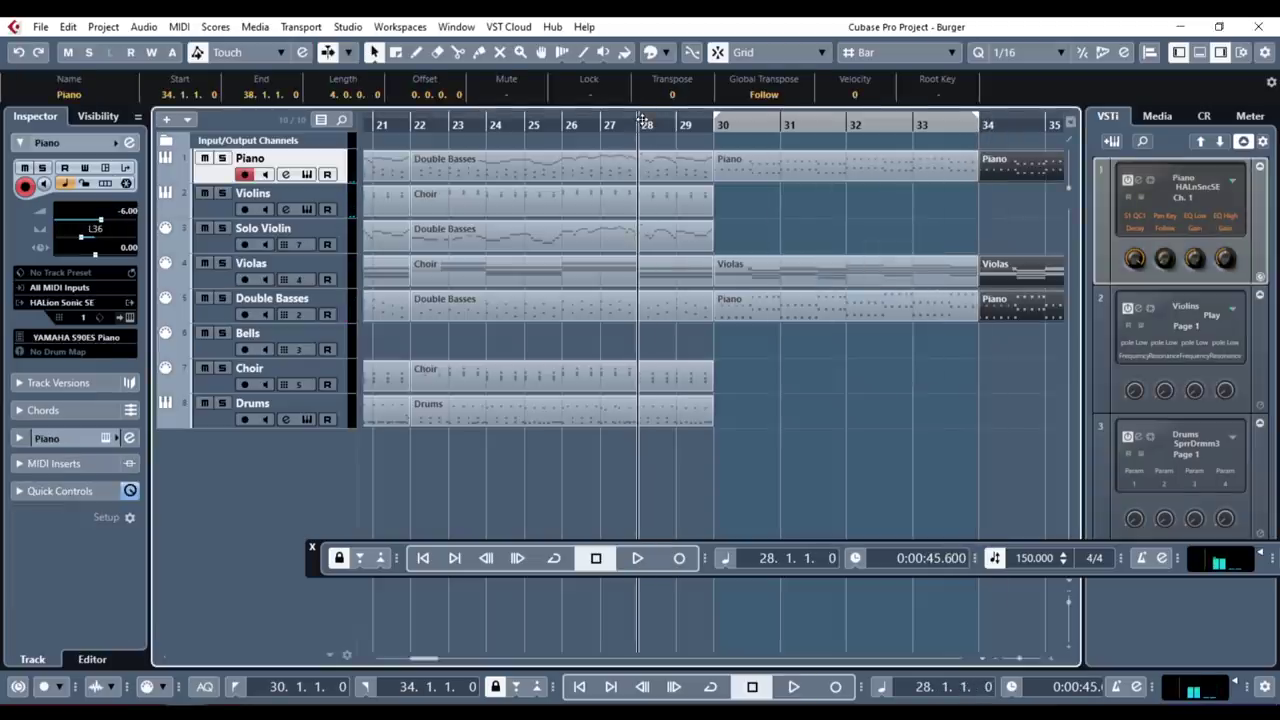
# Open a Drums part at bar 30 and draw C1 notes across its first beats while auditioning it
pyautogui.click(713, 125)
pyautogui.doubleClick(363, 403)
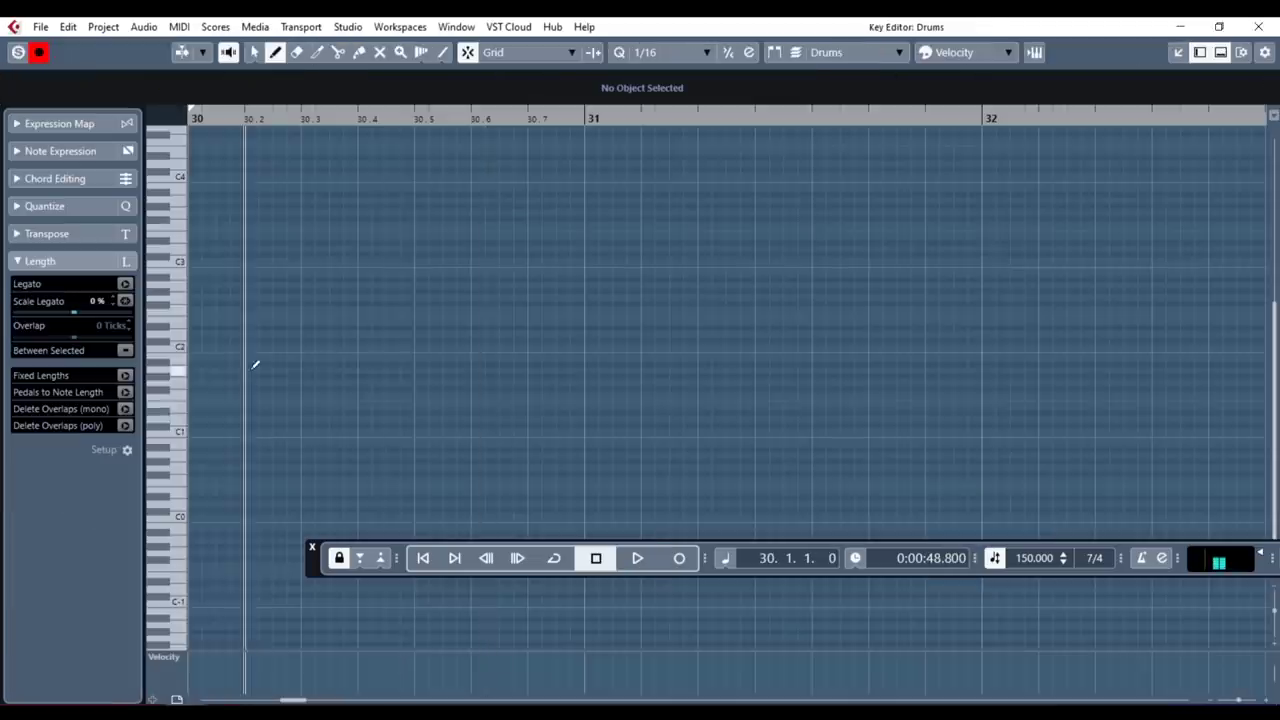
pyautogui.click(237, 431)
pyautogui.click(280, 431)
pyautogui.press('space')
pyautogui.click(322, 431)
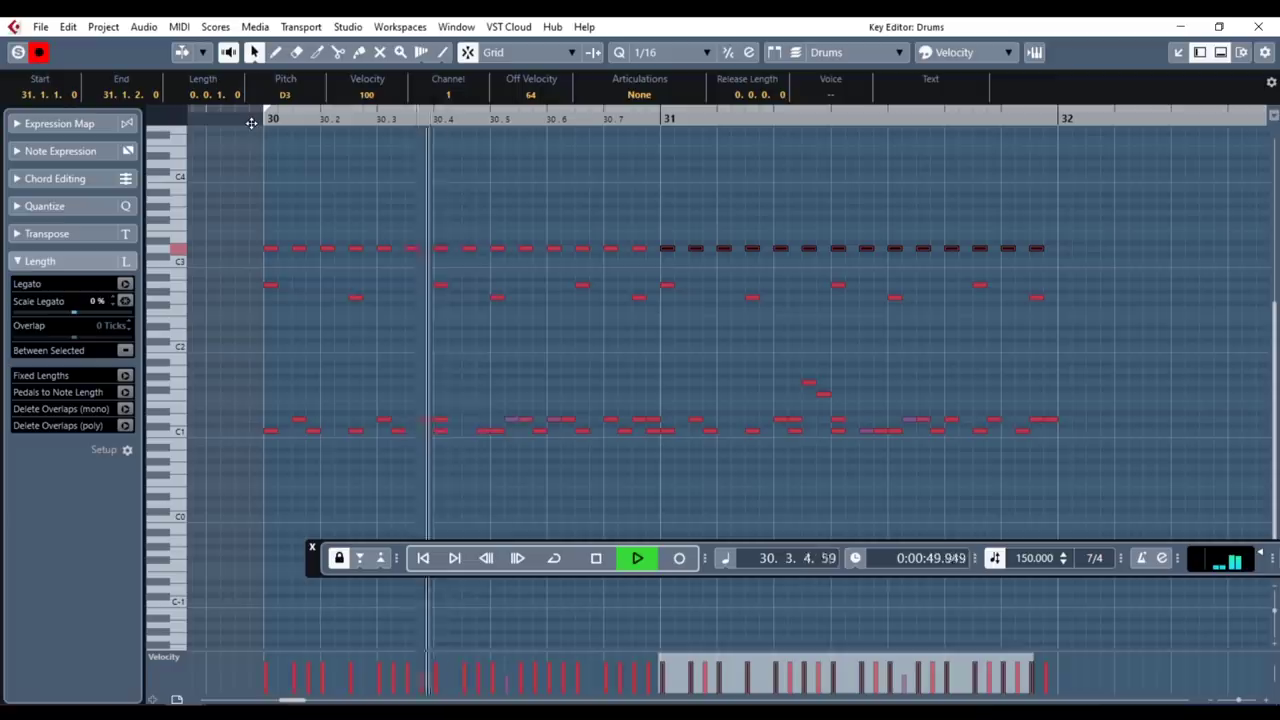
# Edit the bar 30 drum pattern, deleting the second D3 note
pyautogui.click(299, 248)
pyautogui.press('Delete')
pyautogui.moveTo(357, 250); pyautogui.dragTo(384, 419)
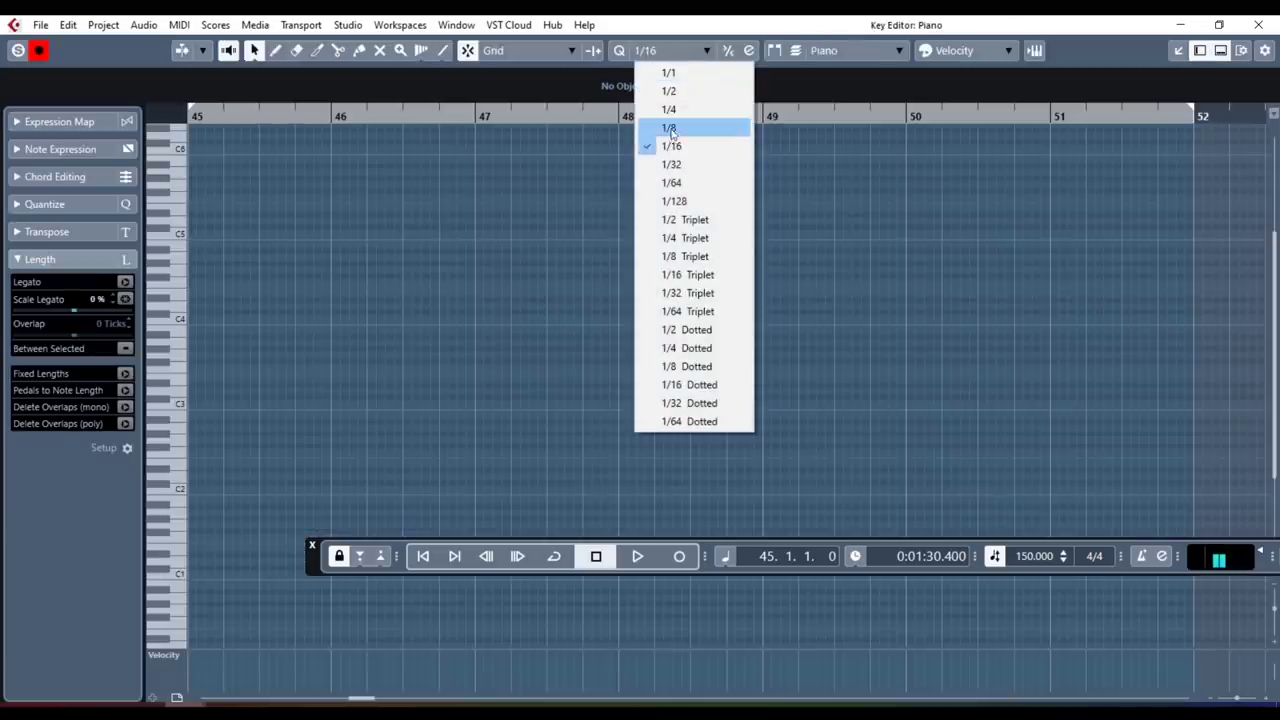
# Set the quantize value to 1/8 in the Piano part's key editor
pyautogui.click(668, 129)
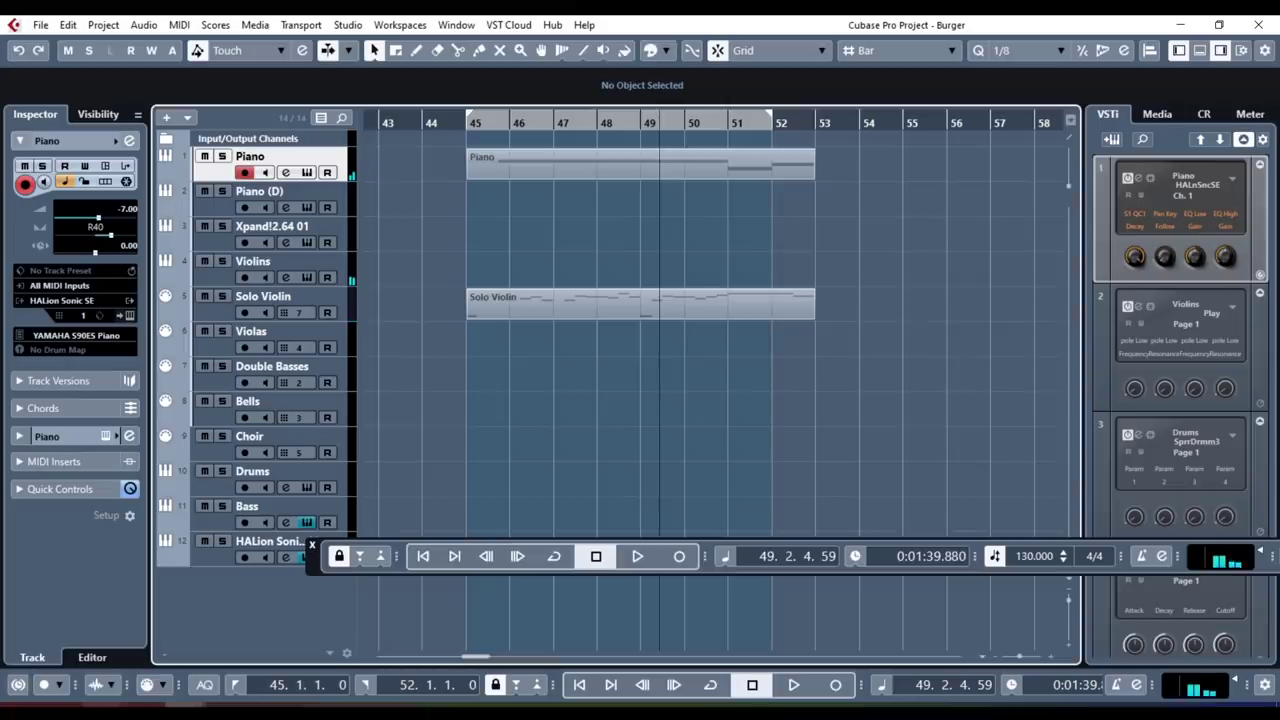
pyautogui.click(222, 668)
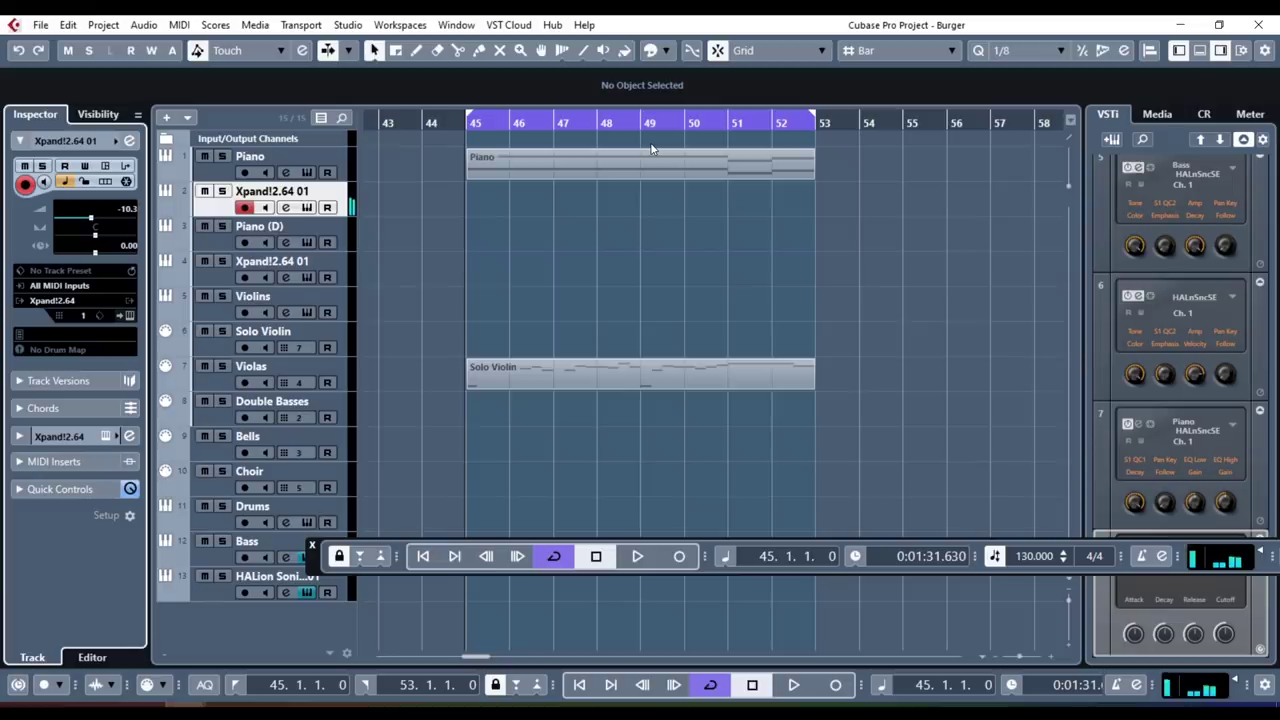
# Create and open a part at bar 45 on the Xpand!2.64 01 track below Piano
pyautogui.doubleClick(486, 205)
pyautogui.doubleClick(486, 200)
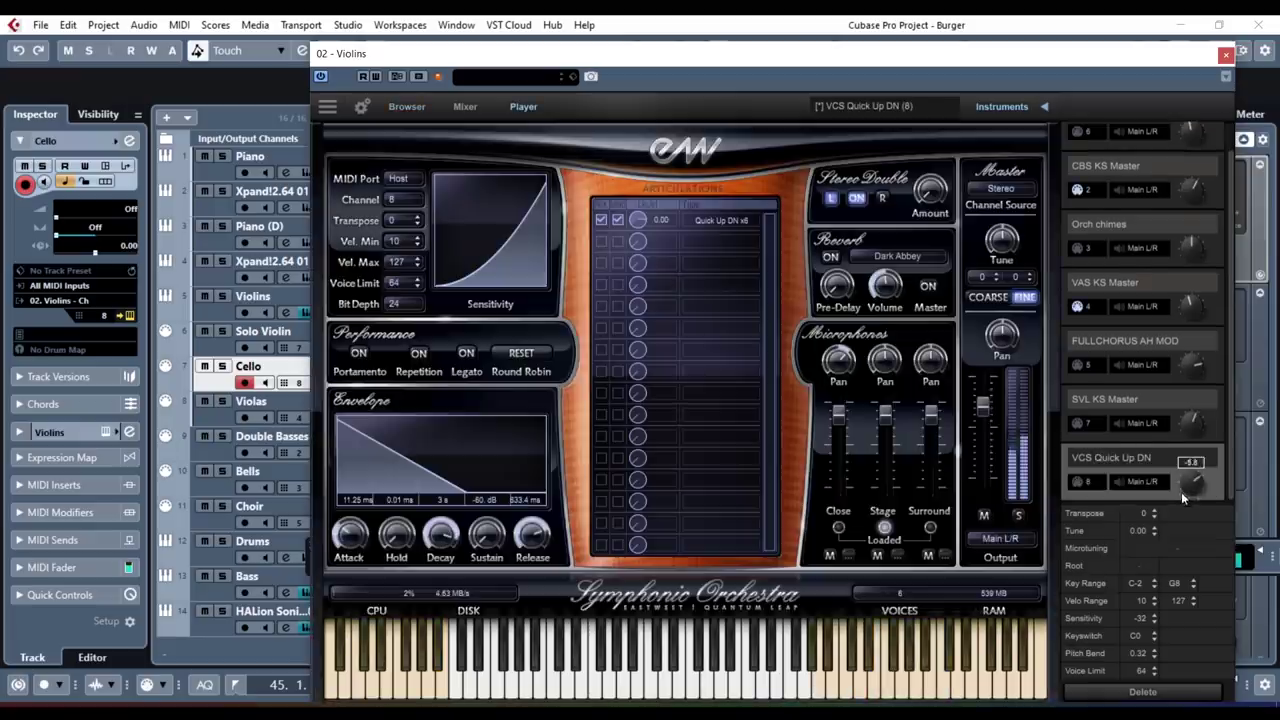
# Close the Violins instrument window, open the Piano part on the Double Basses track and start playback
pyautogui.click(1225, 55)
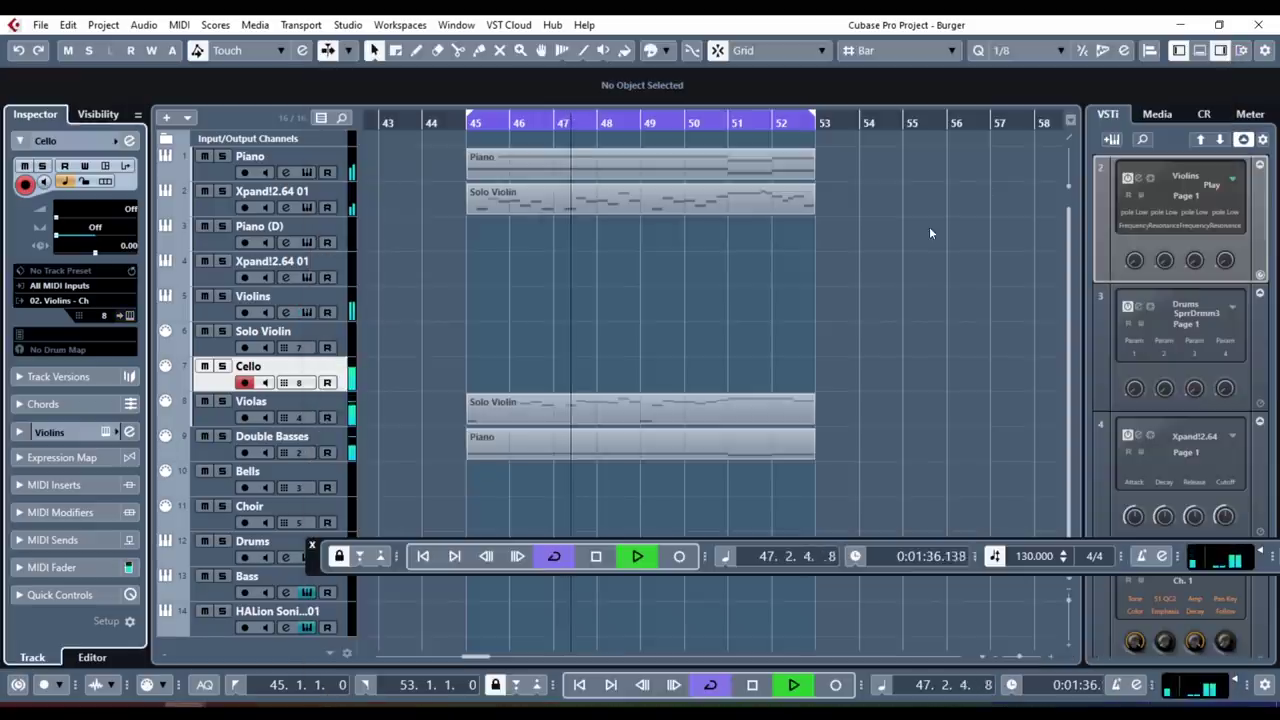
pyautogui.doubleClick(642, 430)
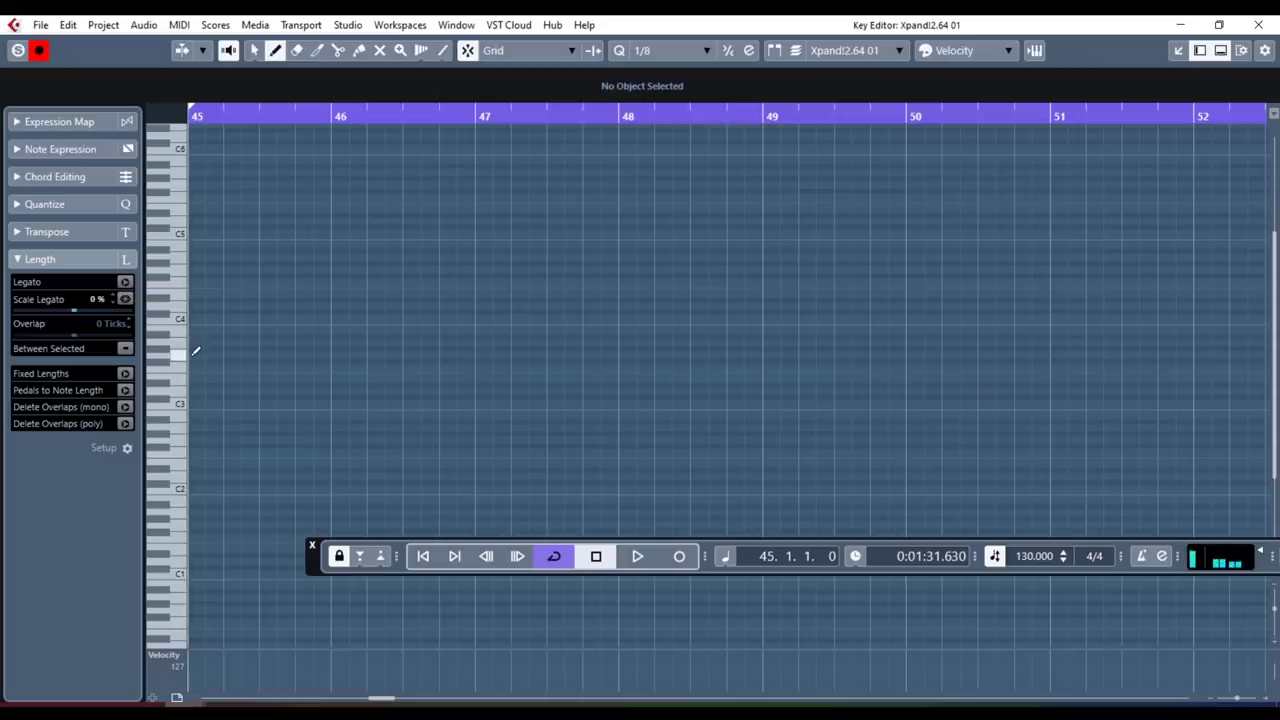
pyautogui.press('space')
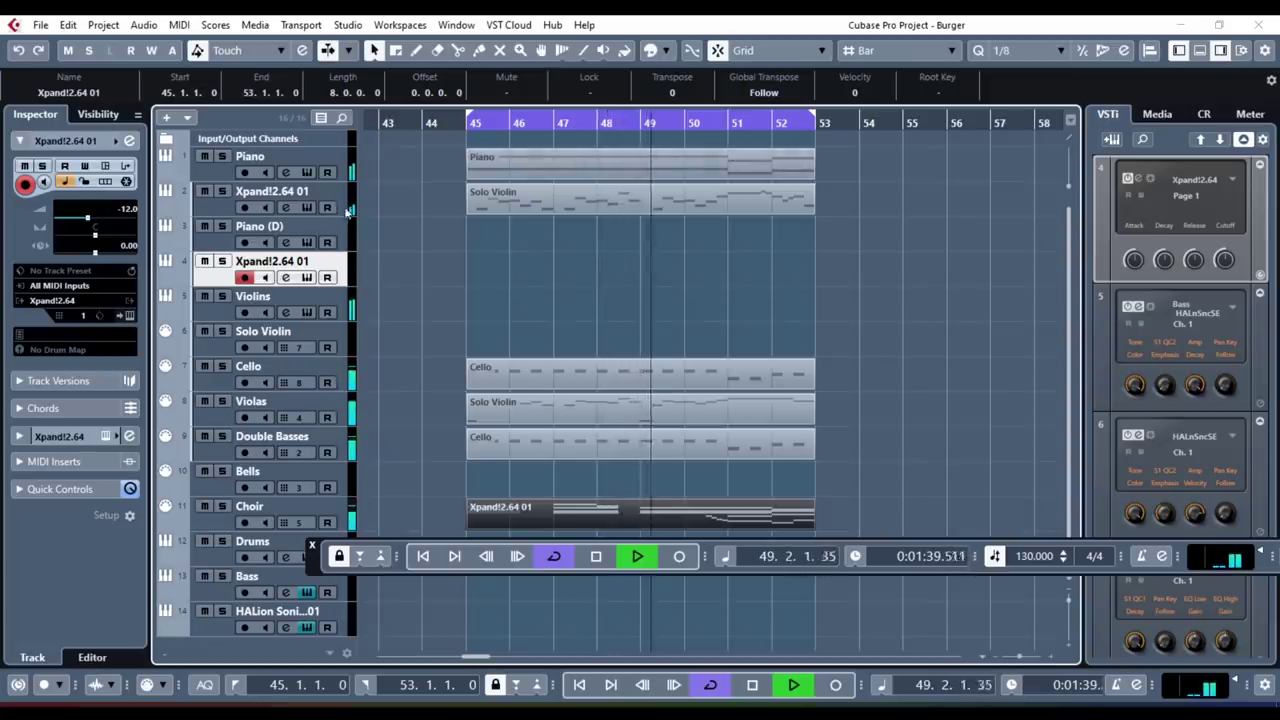
# Clear the solo state on all tracks and close the Cello part's key editor
pyautogui.click(337, 166)
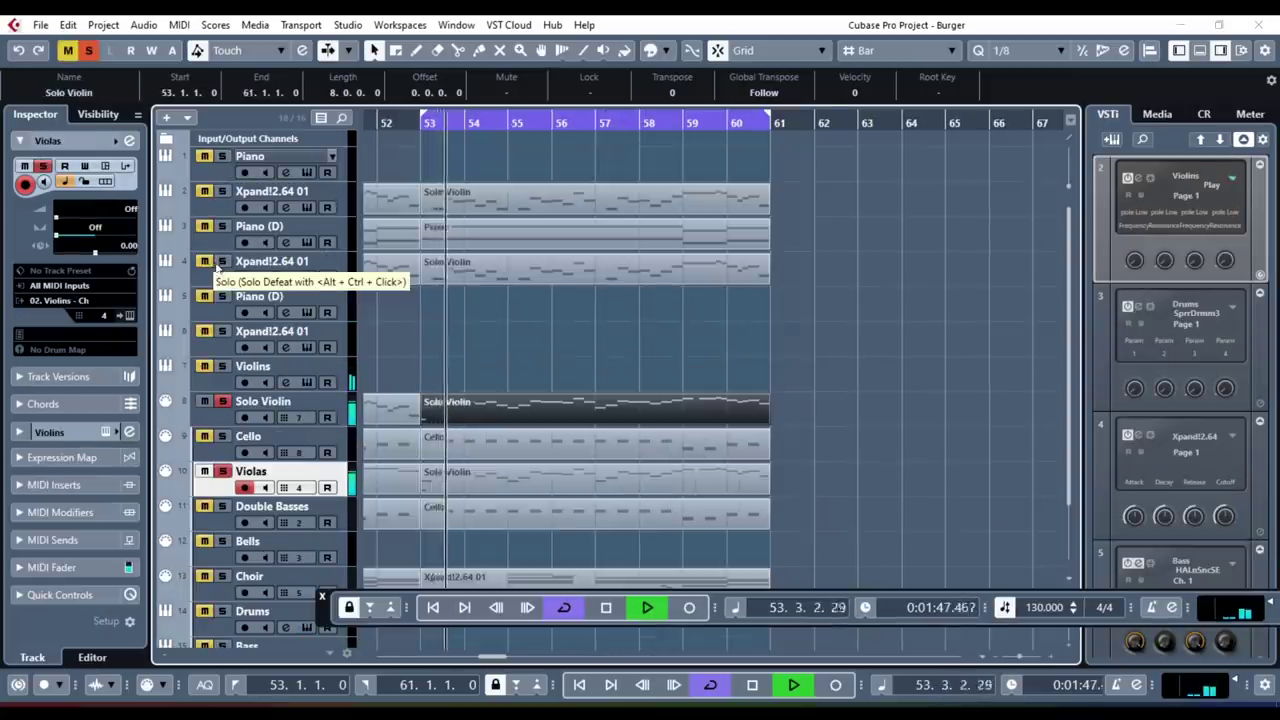
pyautogui.click(88, 52)
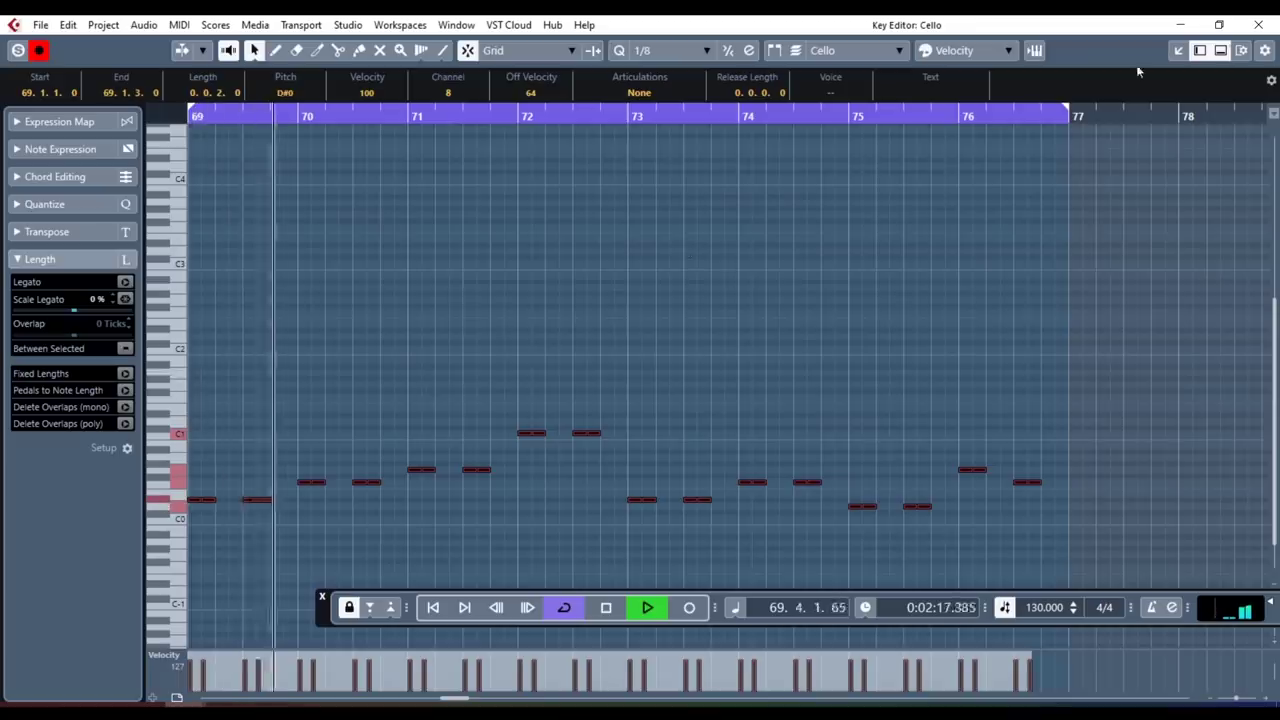
pyautogui.click(1258, 25)
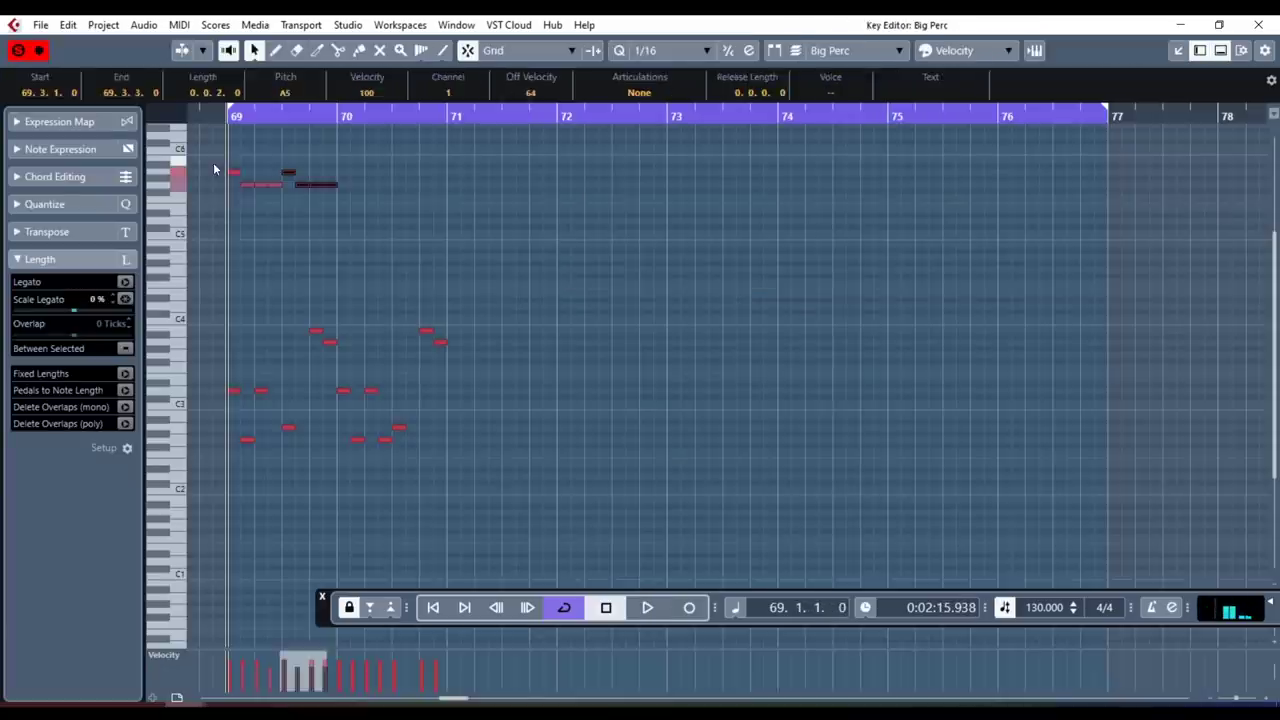
# Select the first group of high notes, starting with A5 at 69.1.1, in the Big Perc part and audition the pattern
pyautogui.moveTo(213, 162); pyautogui.dragTo(268, 199)
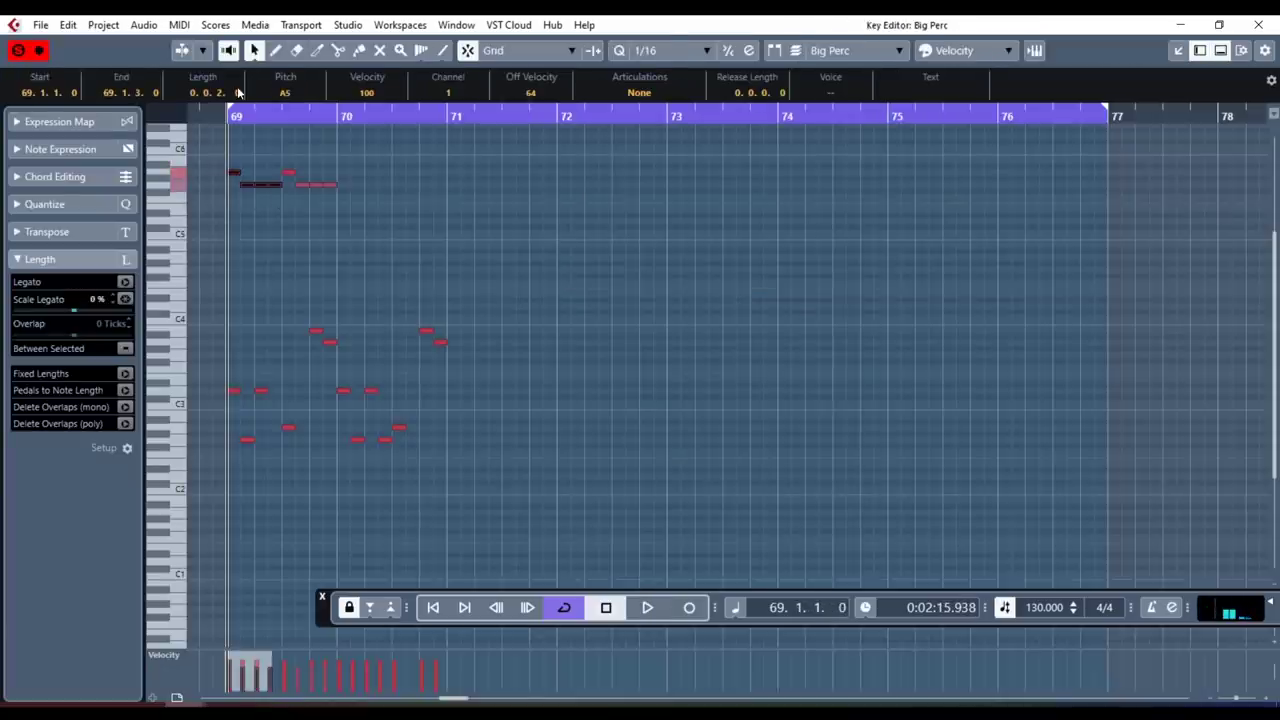
pyautogui.press('space')
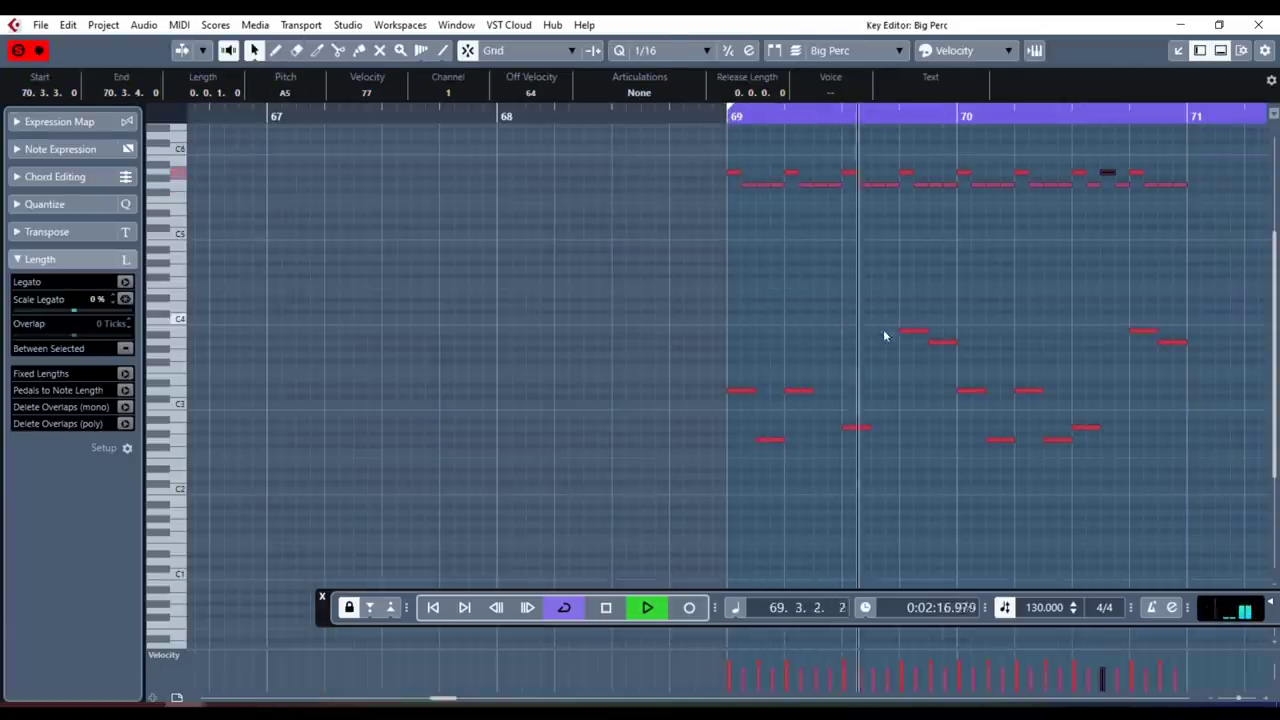
pyautogui.press('space')
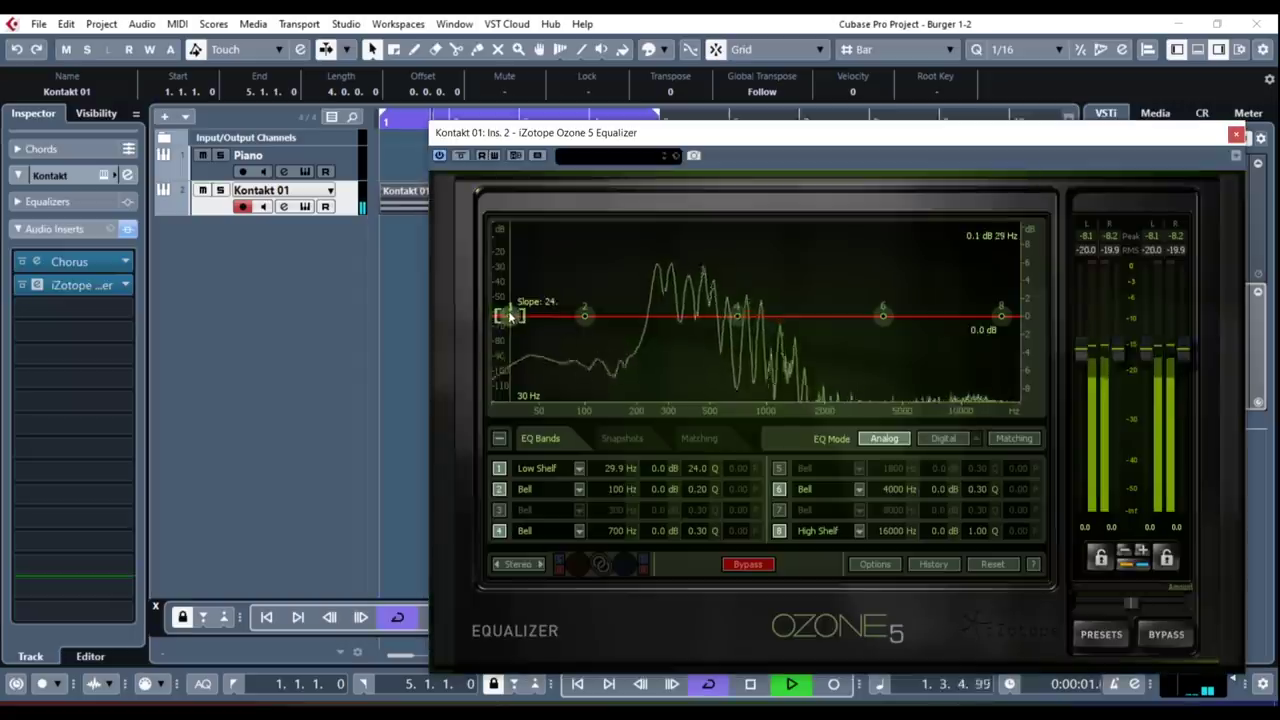
# Cut the low end of Kontakt 01 by lowering the Ozone equalizer's band 1 and moving it up in frequency
pyautogui.moveTo(510, 316); pyautogui.dragTo(677, 406)
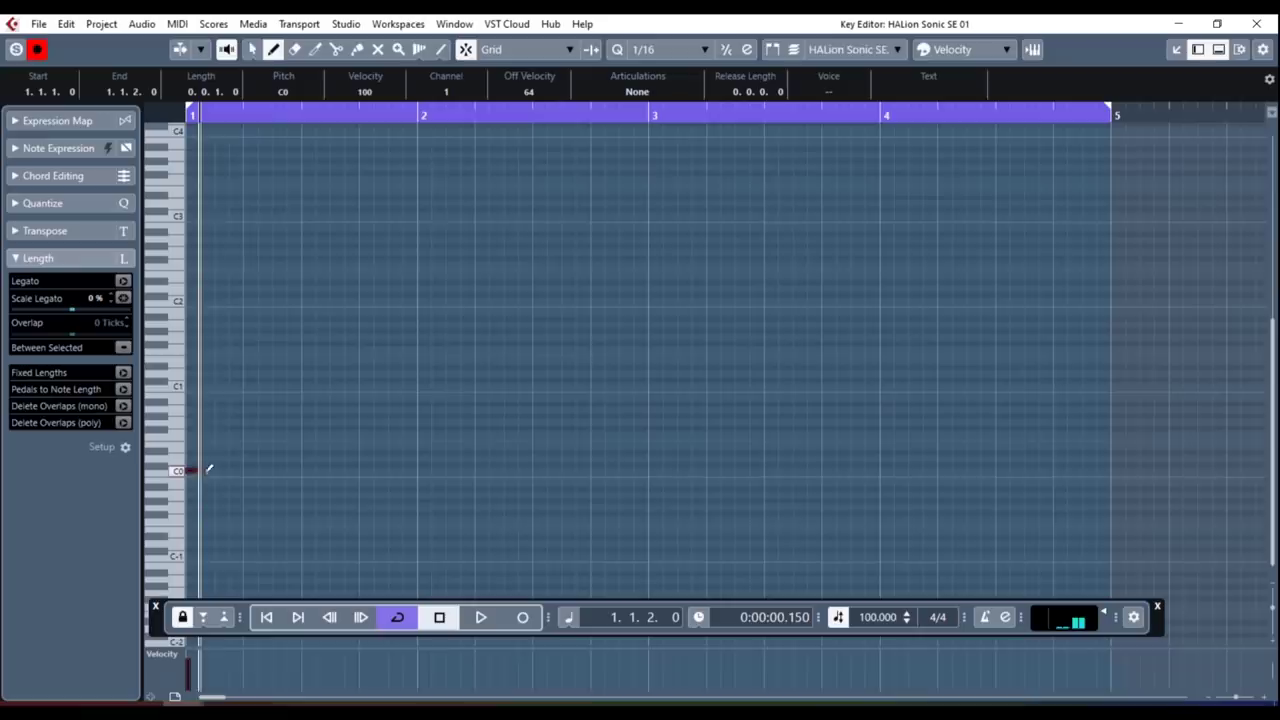
# Draw a C0 bass note after the first one in bar 1 and play back the bass line
pyautogui.moveTo(208, 466); pyautogui.dragTo(244, 468)
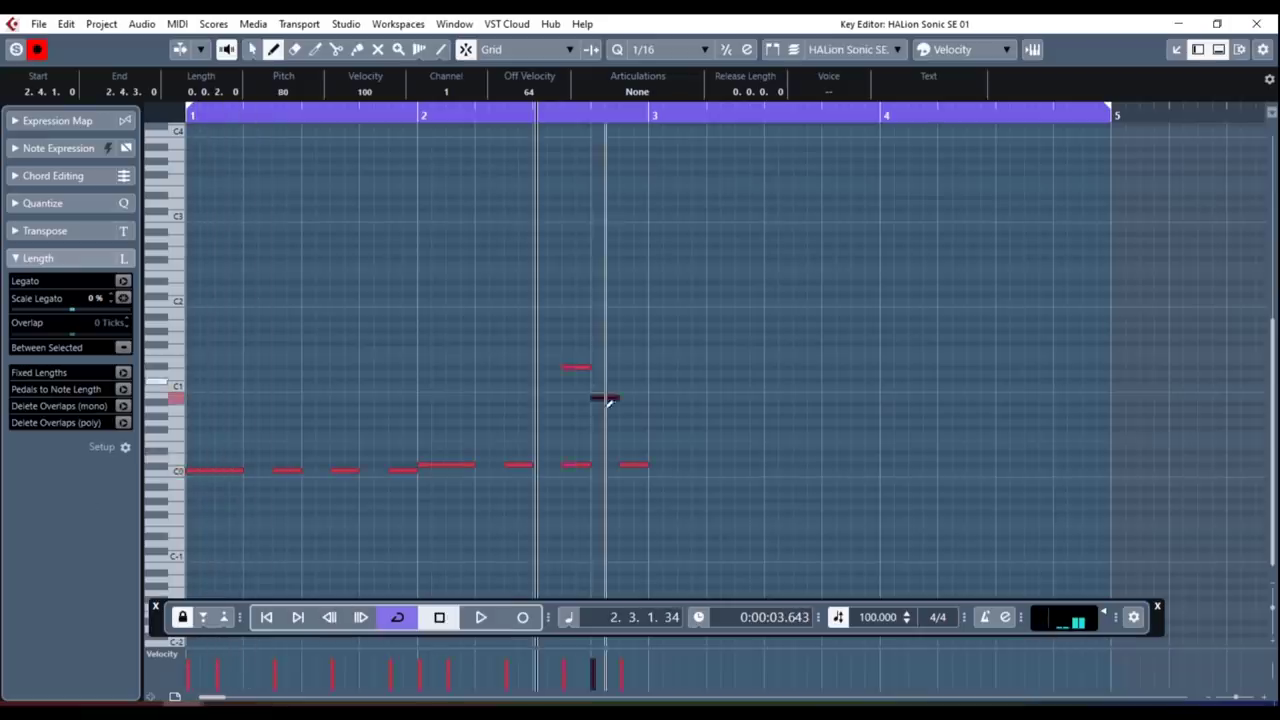
pyautogui.press('space')
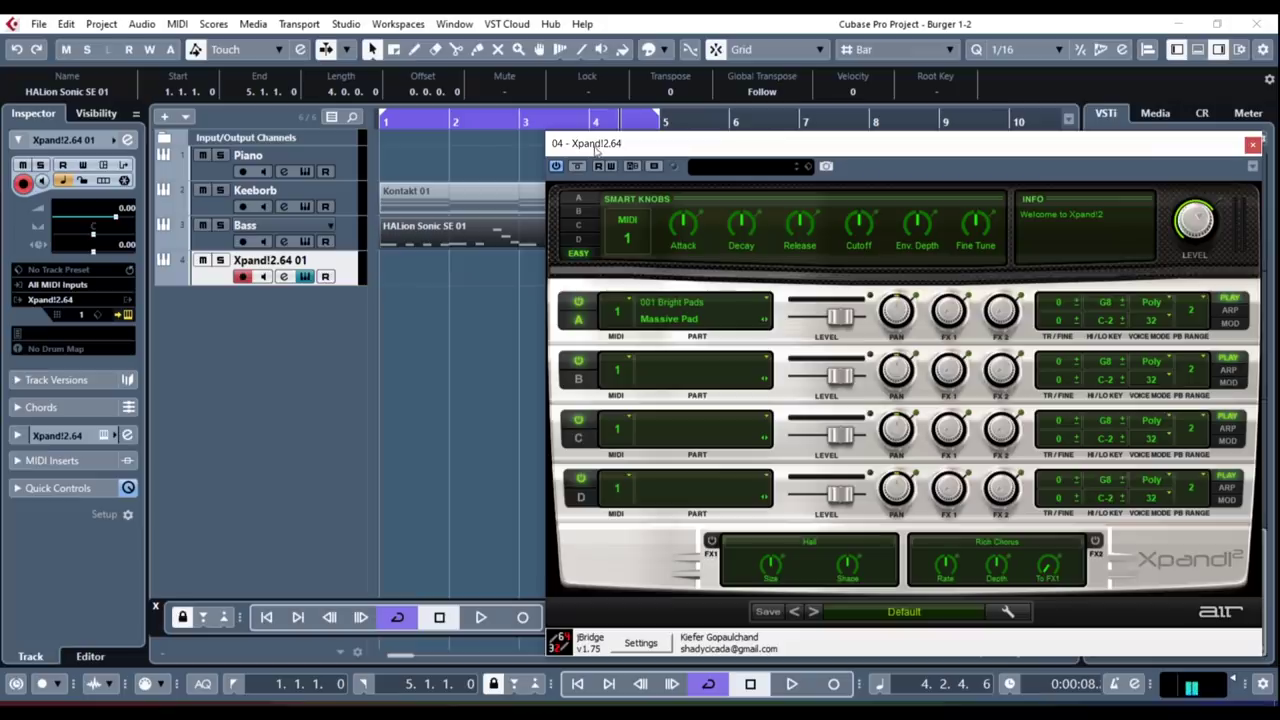
# Load the +09 Distorted Drums patch from the Drums category on the Xpand!2.64 01 track
pyautogui.moveTo(613, 152); pyautogui.dragTo(450, 147)
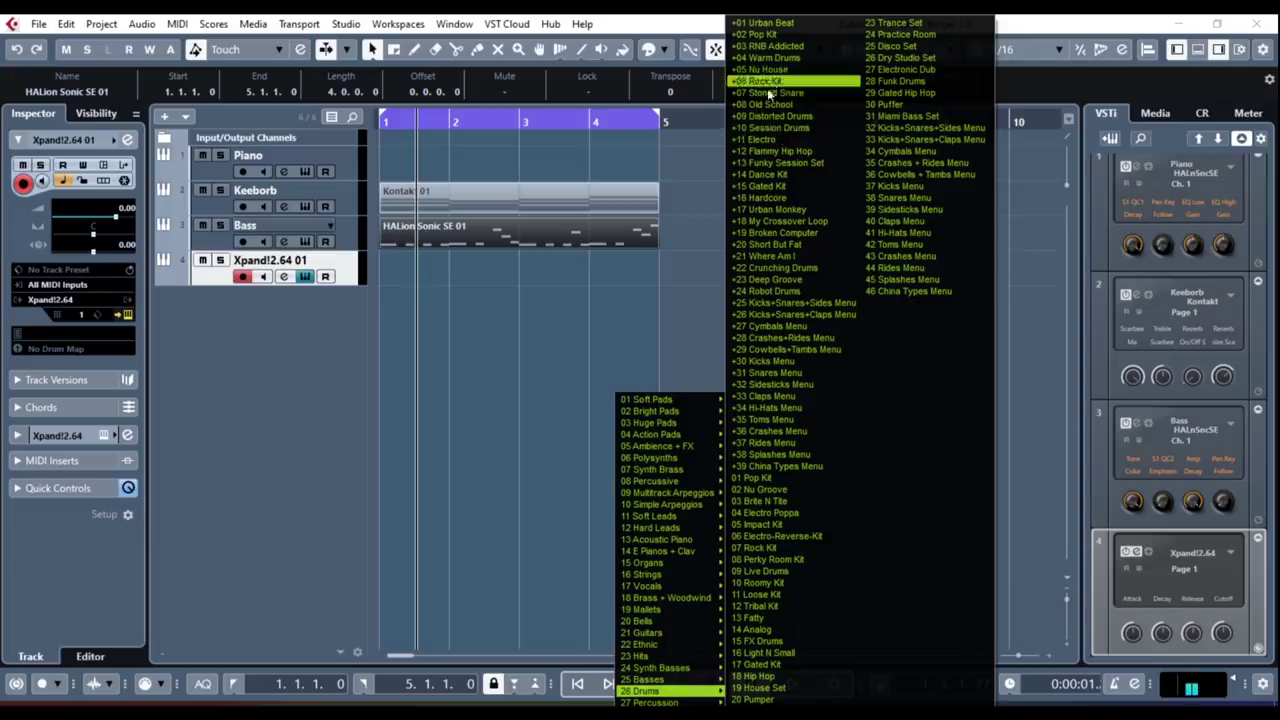
pyautogui.click(770, 116)
pyautogui.click(602, 590)
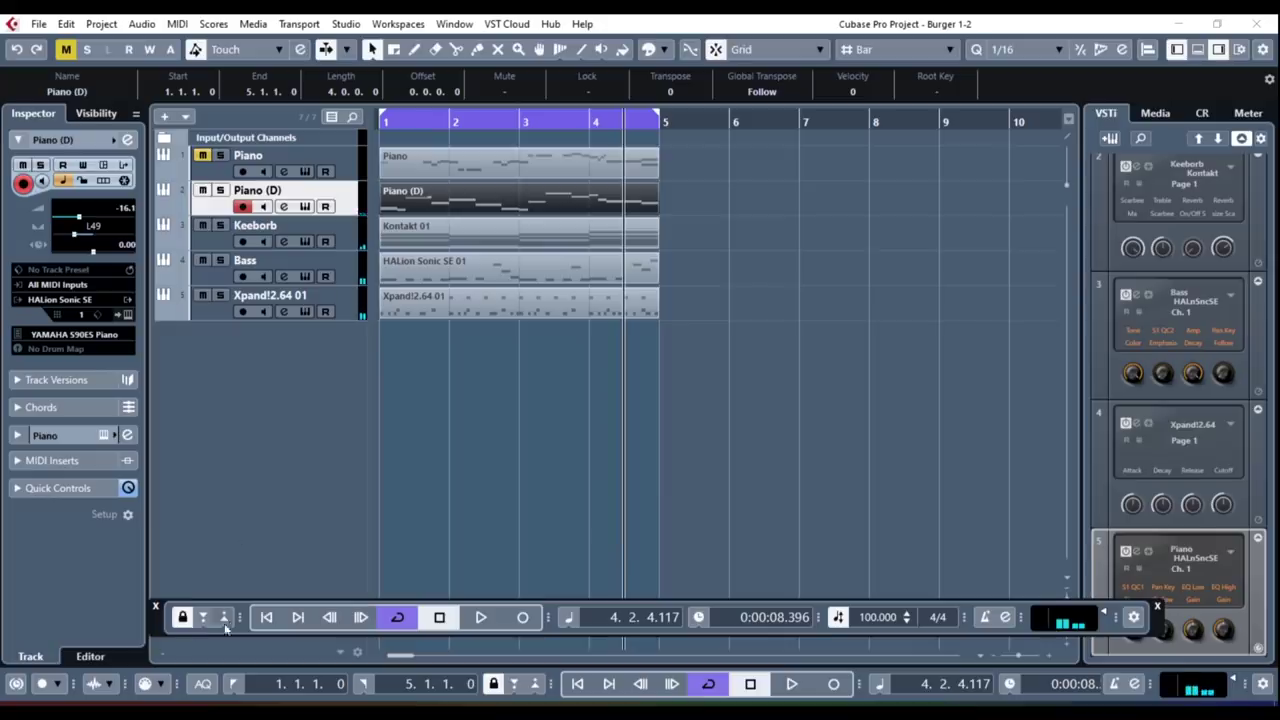
# Return the playback position to the start, and create and open a part spanning bars 29 to 33 on Keeborb (D)
pyautogui.click(268, 617)
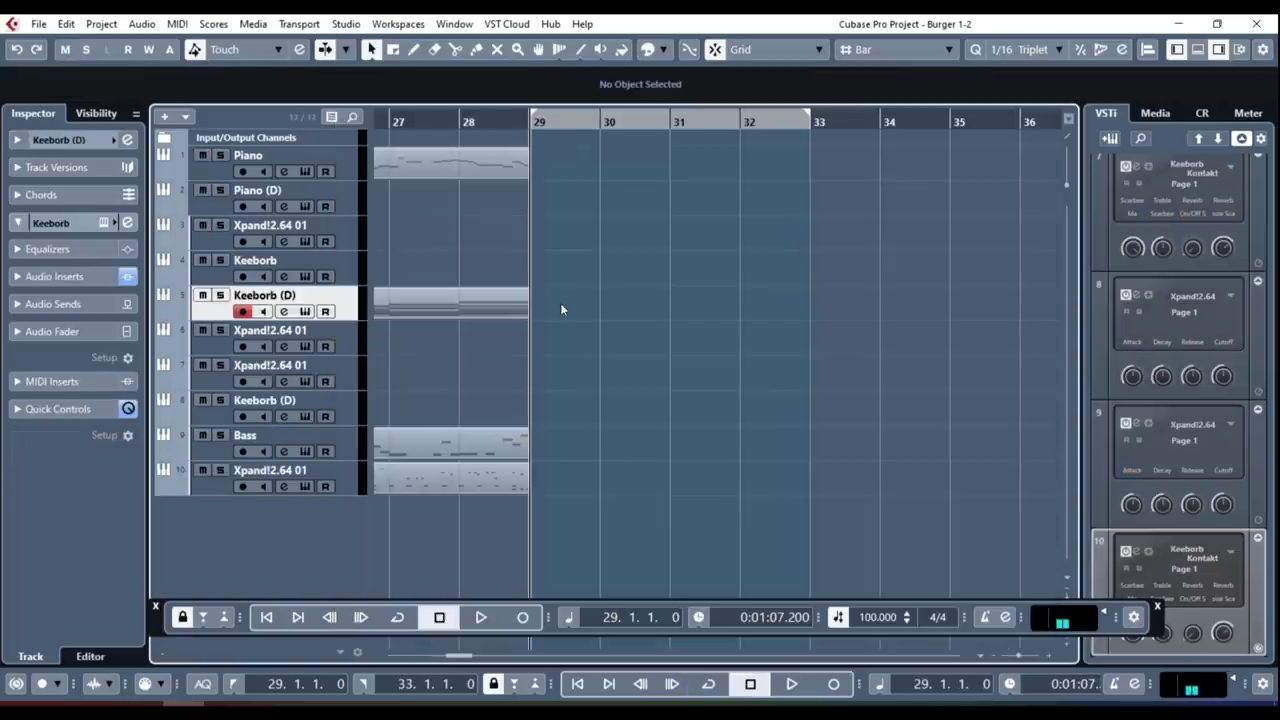
pyautogui.doubleClick(561, 306)
pyautogui.doubleClick(561, 306)
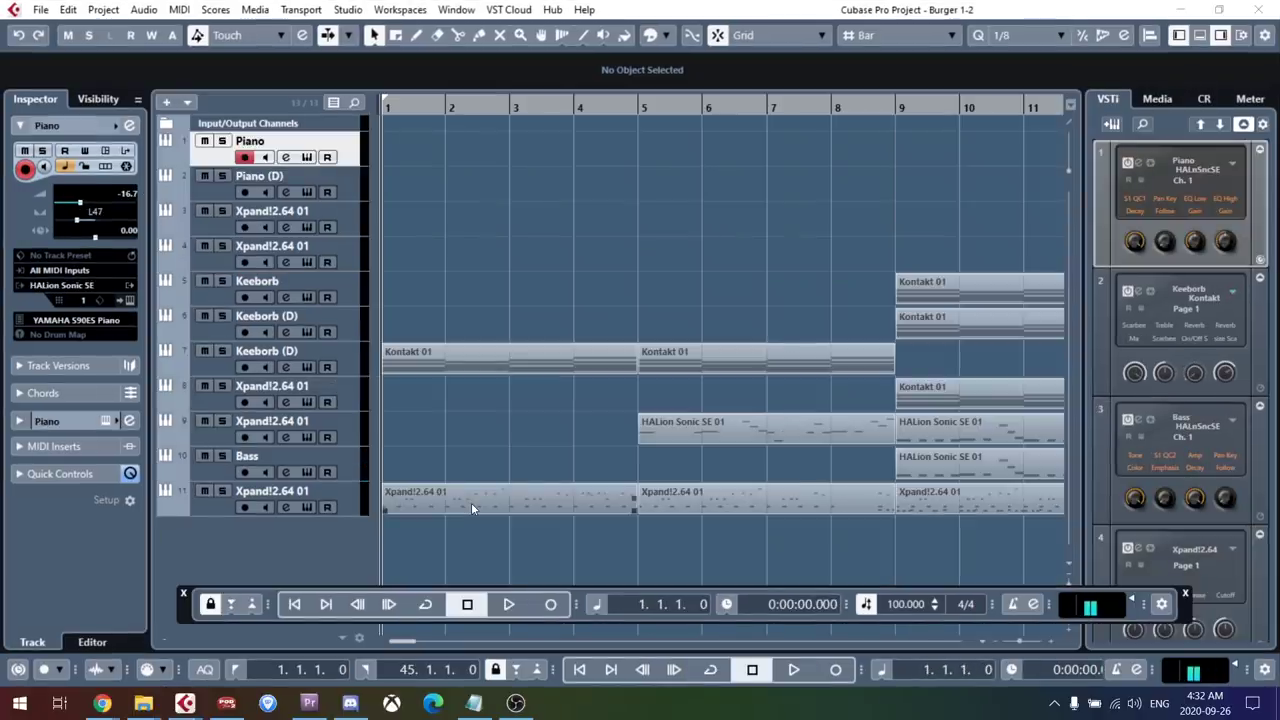
# Play the finished arrangement from bar 1
pyautogui.press('space')
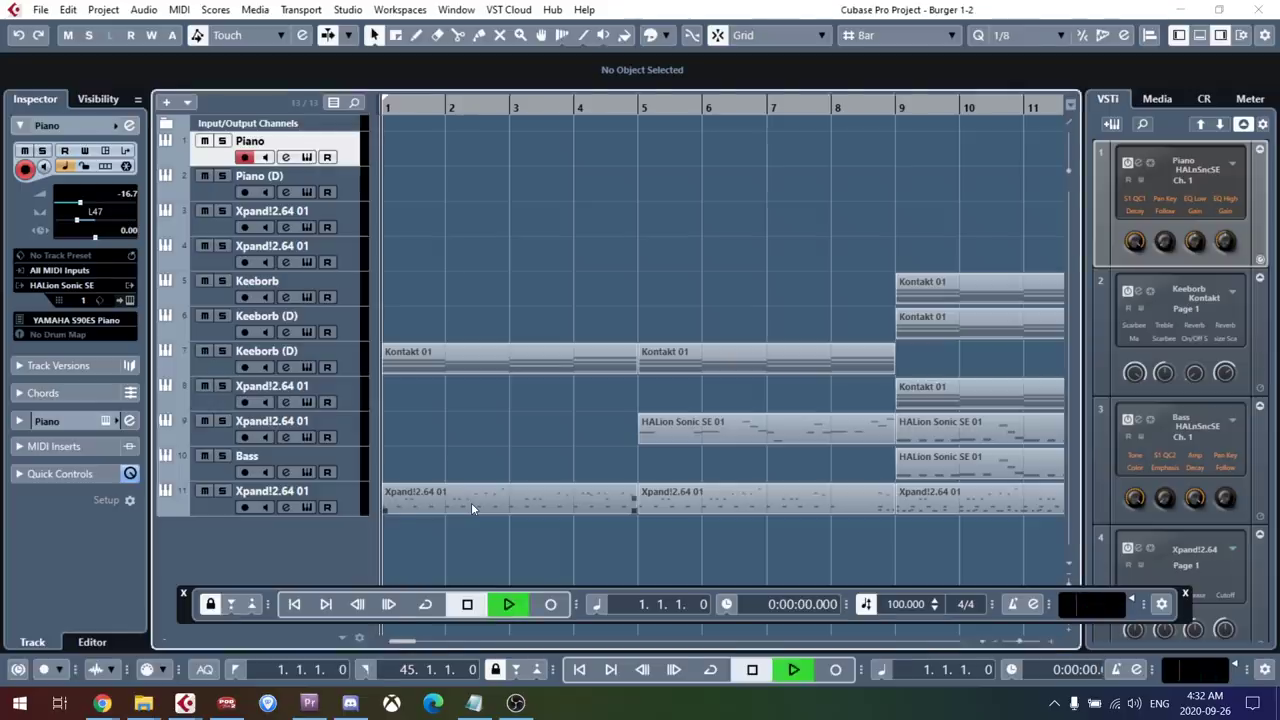